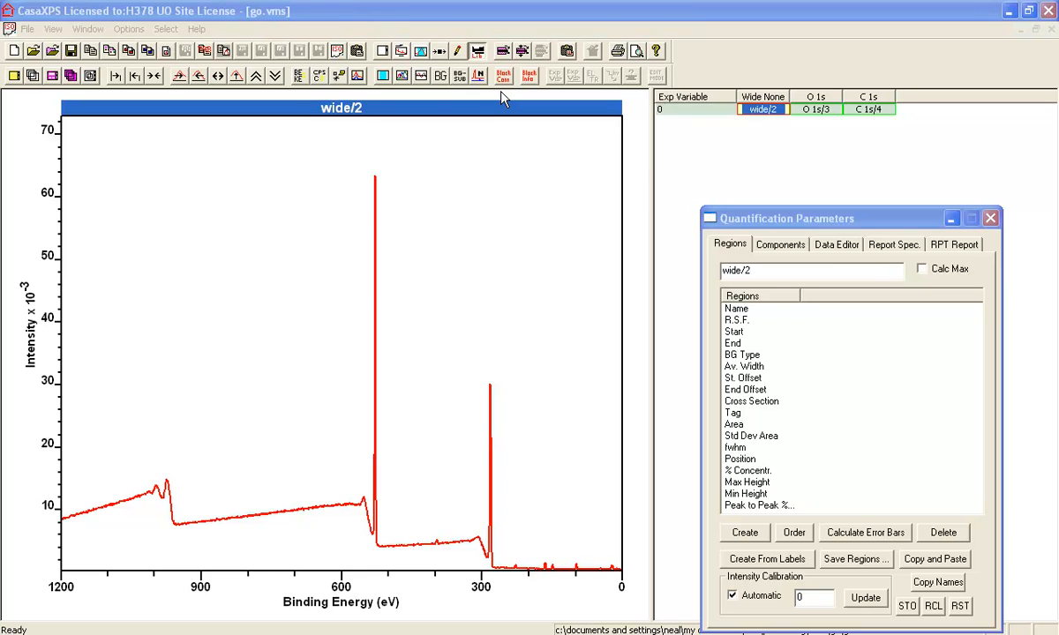
- Open the element library and mark the O 1s and C 1s lines on the wide/2 spectrum
left_click_drag(481, 115, 853, 229)
left_click_drag(862, 484, 809, 484)
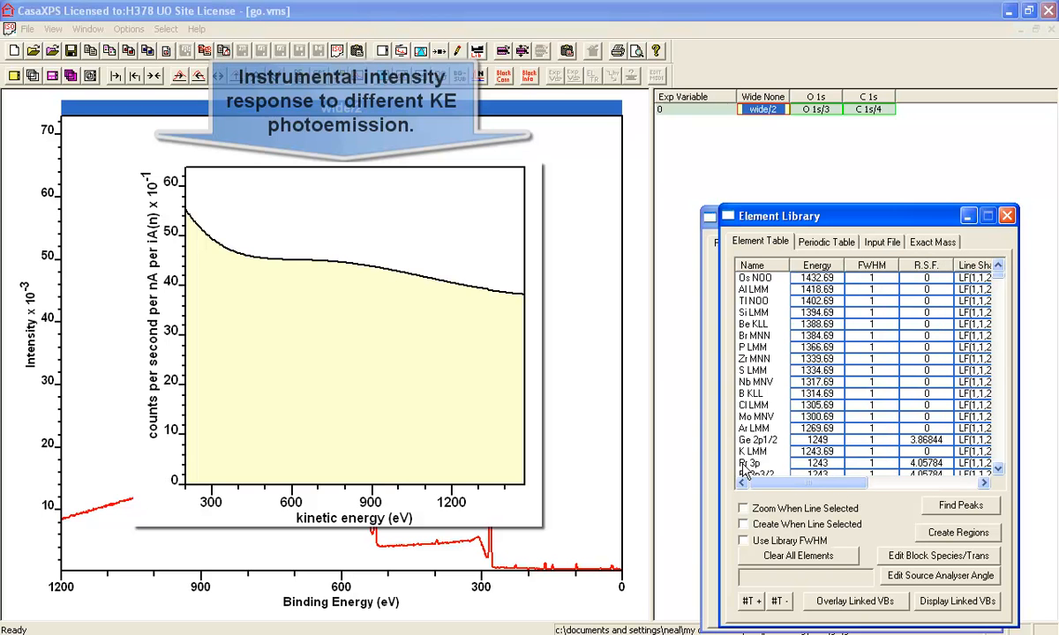
left_click(376, 538)
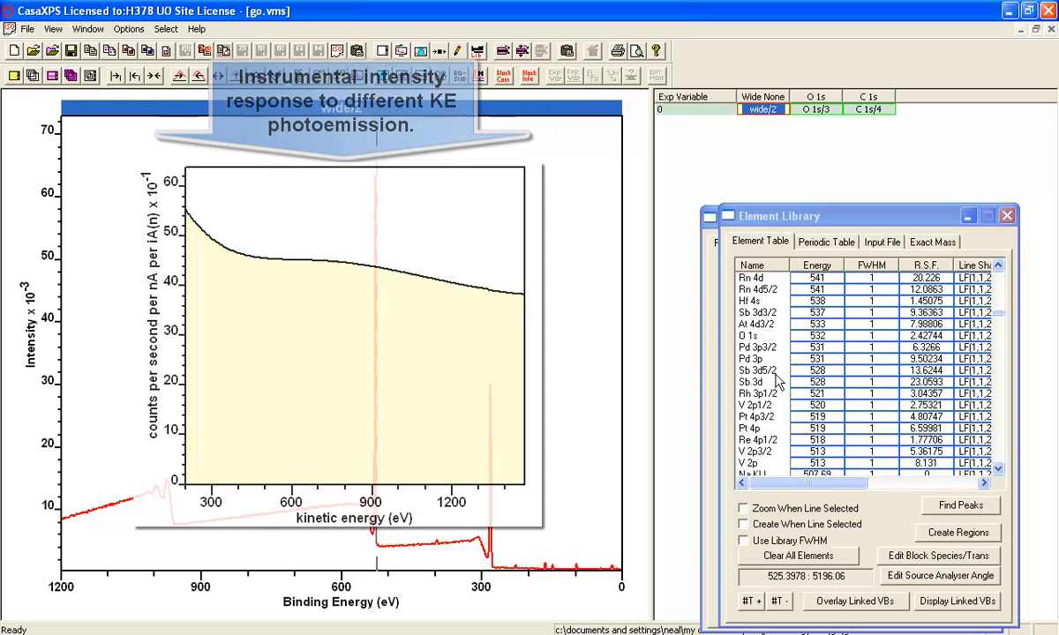
left_click(753, 336)
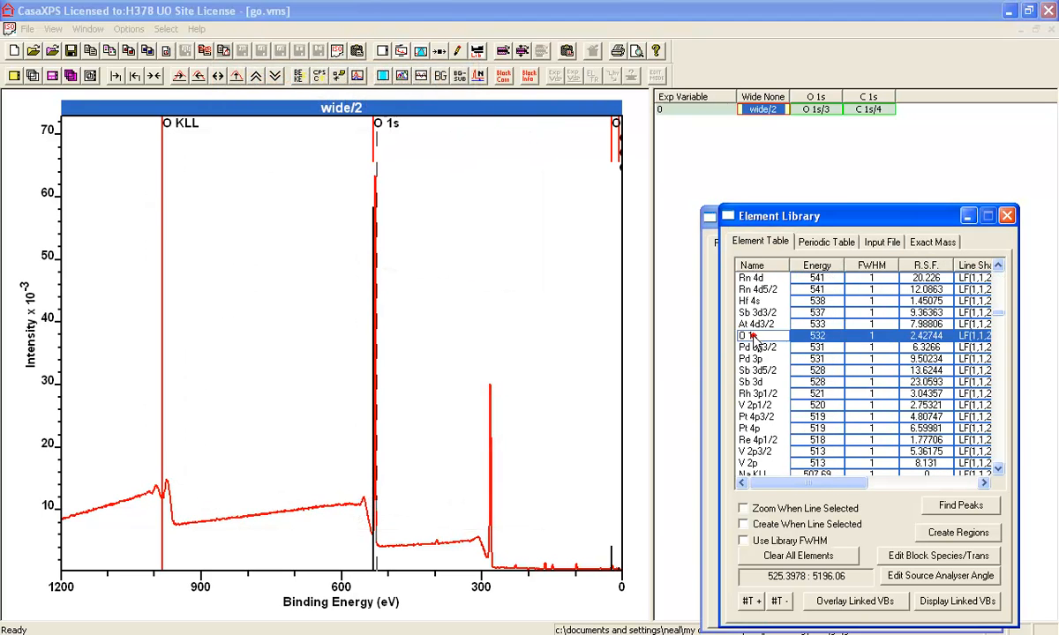
left_click(490, 441)
left_click(746, 371)
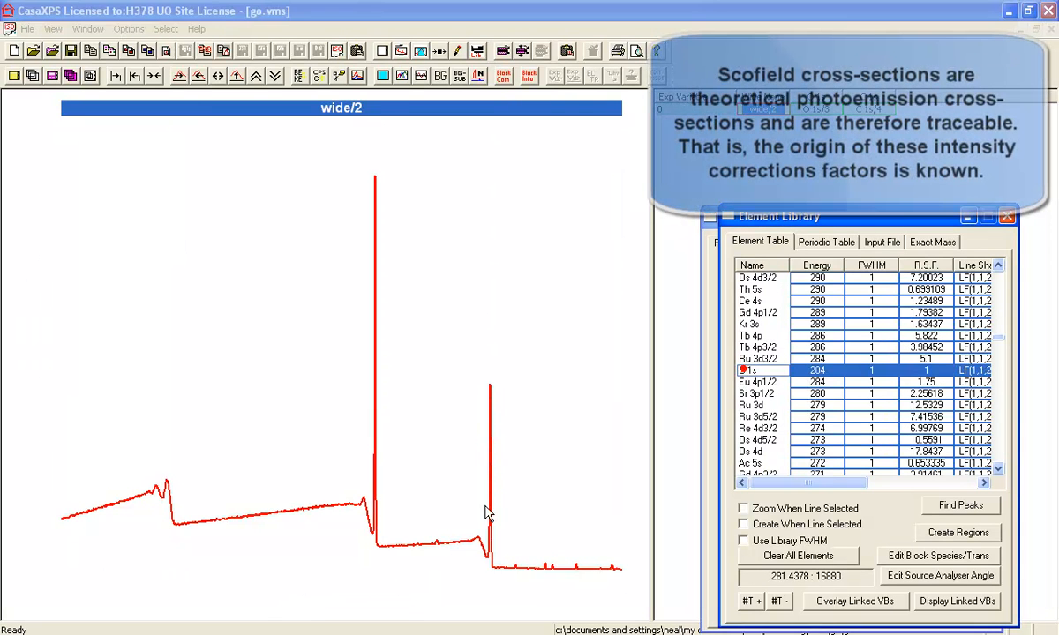
- Mark the N 1s line at the small peak near 398 eV and create regions for all marked elements
left_click(436, 543)
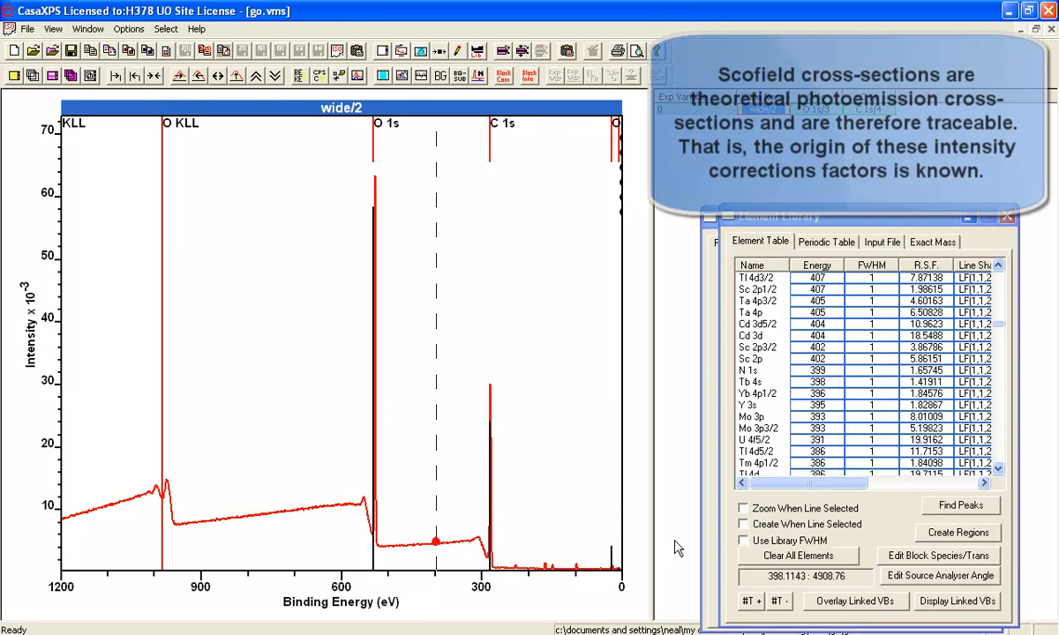
left_click(741, 370)
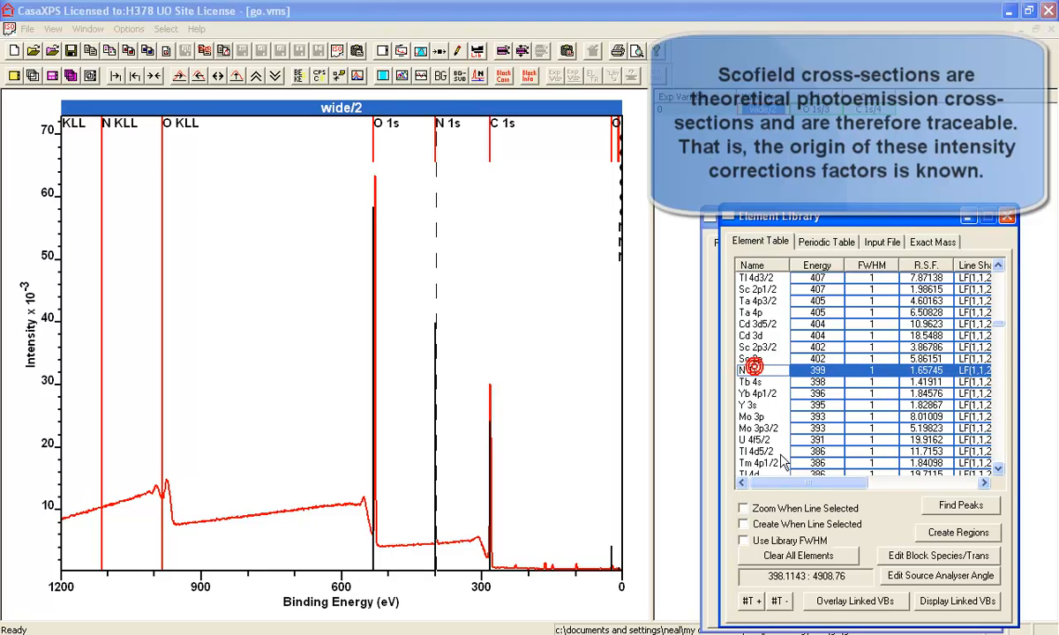
left_click(958, 532)
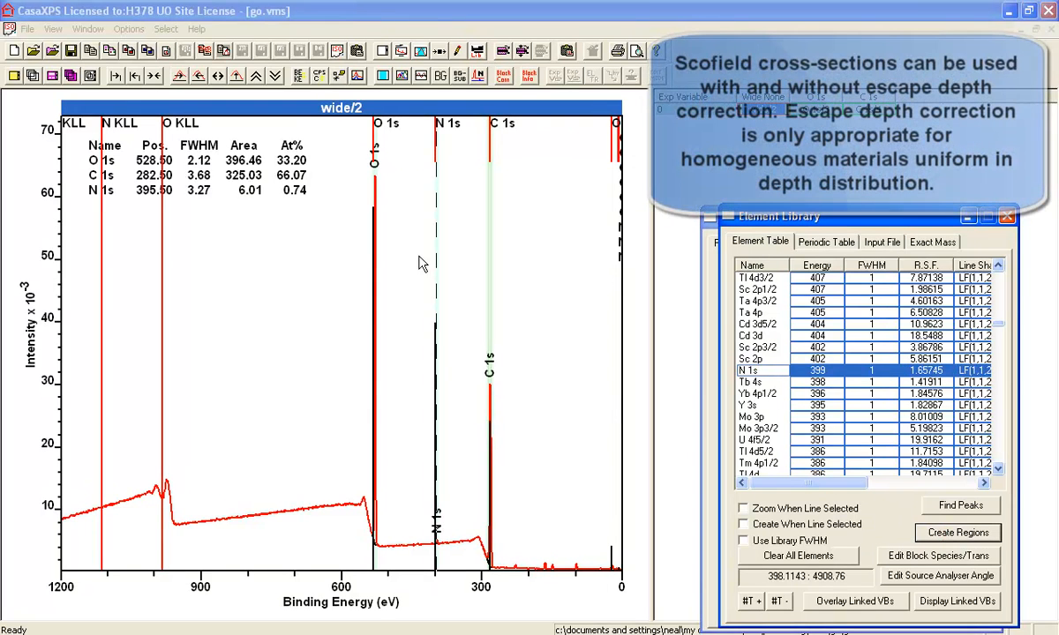
left_click(315, 266)
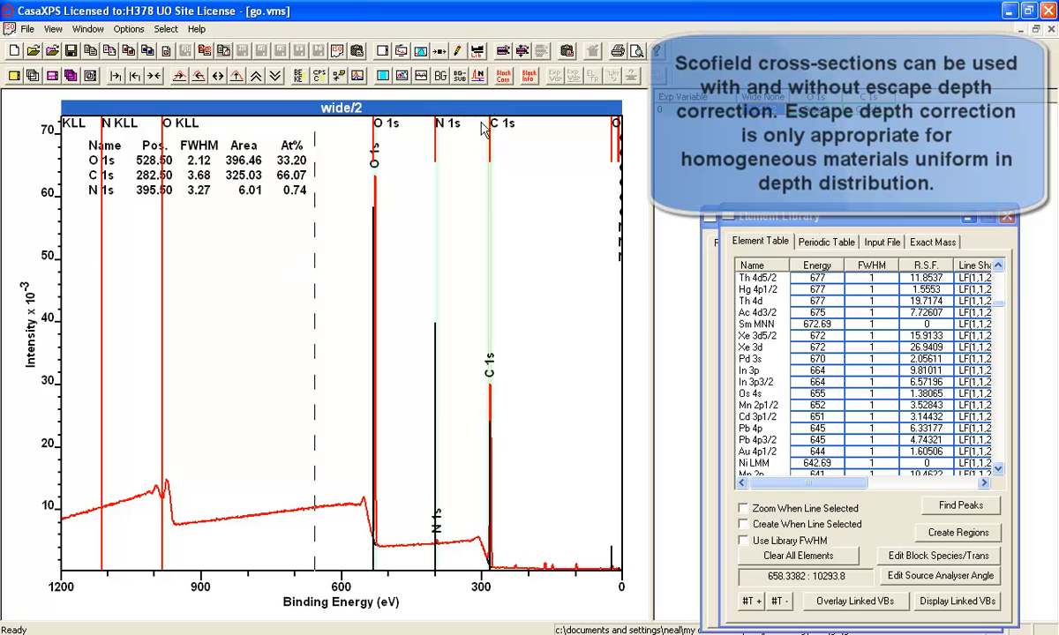
- Open the text annotation options and move the Annotation dialog clear of the other dialogs
left_click(438, 51)
left_click_drag(475, 177, 759, 219)
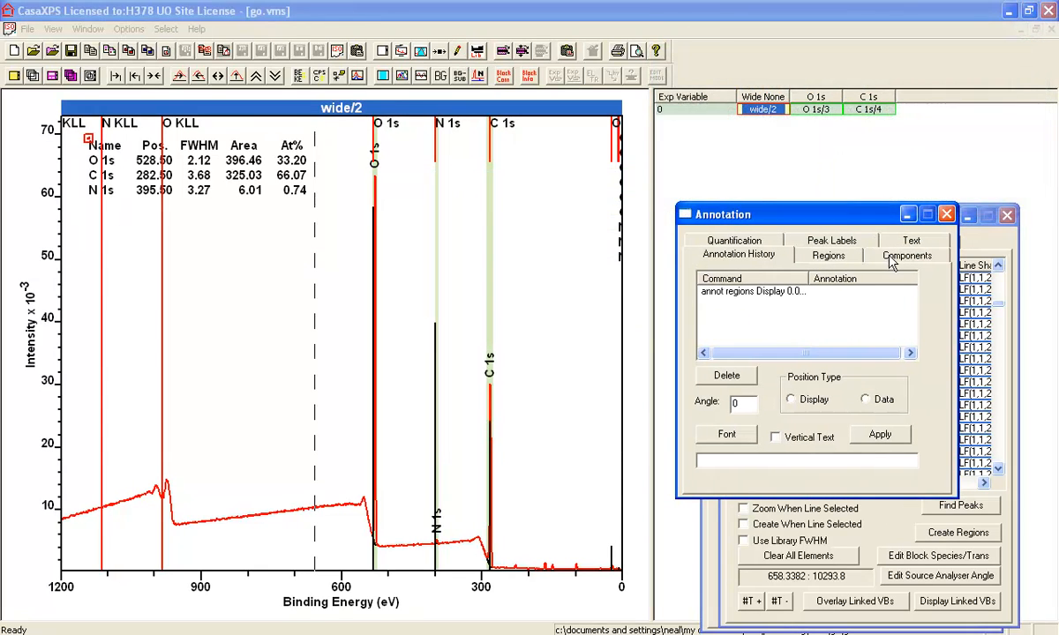
left_click(911, 240)
left_click_drag(819, 222, 860, 146)
- Shorten the tags of the O 1s, C 1s and N 1s regions to O, C and N
left_click(711, 480)
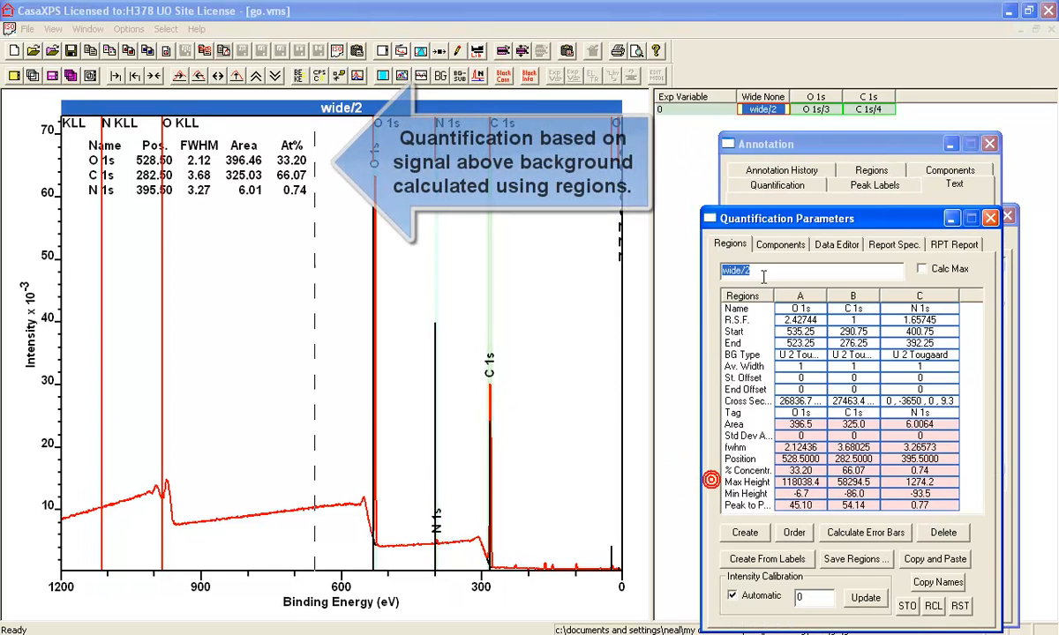
left_click(805, 412)
key("BackSpace")
key("BackSpace")
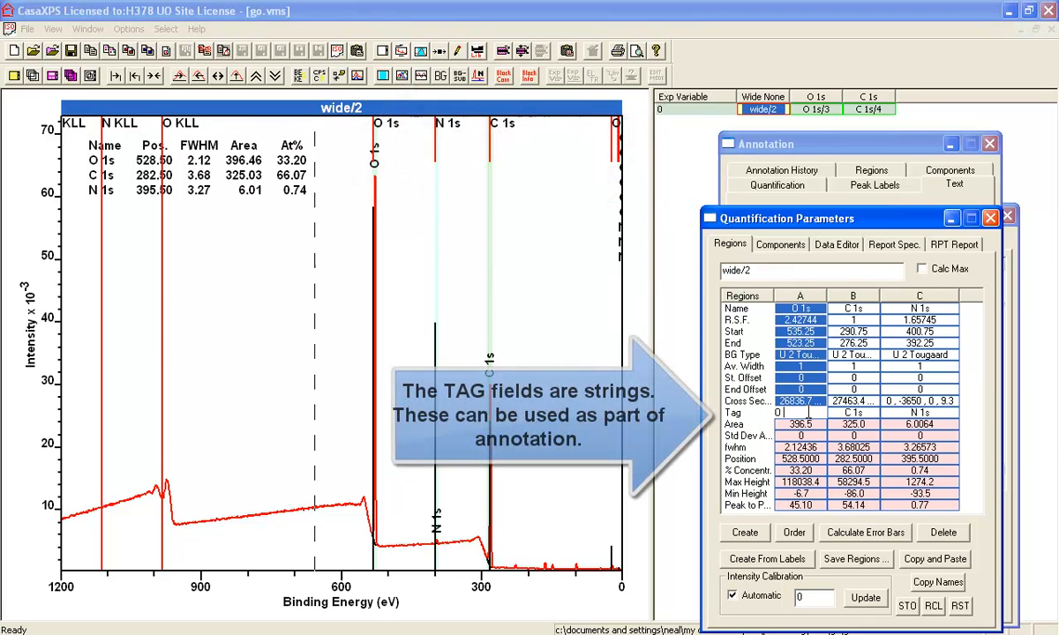
left_click(861, 413)
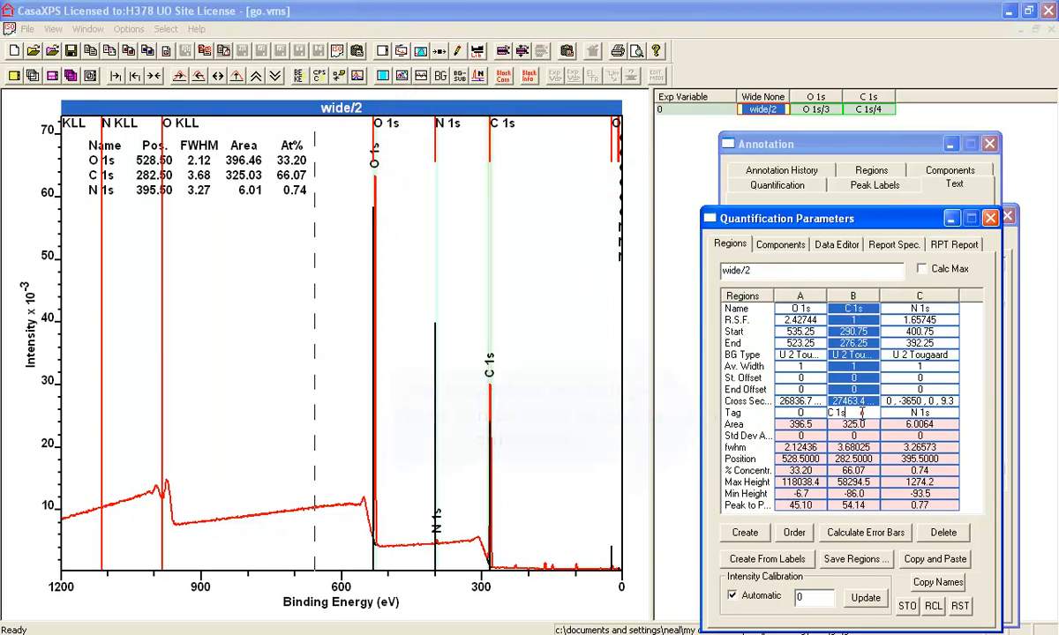
key("BackSpace")
key("BackSpace")
key("BackSpace")
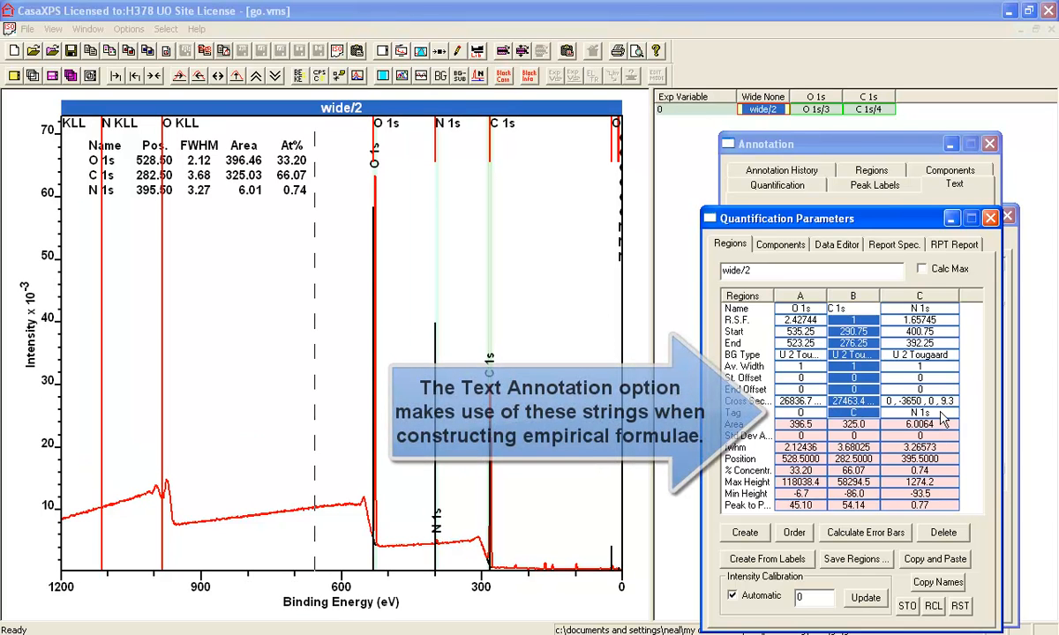
left_click(937, 412)
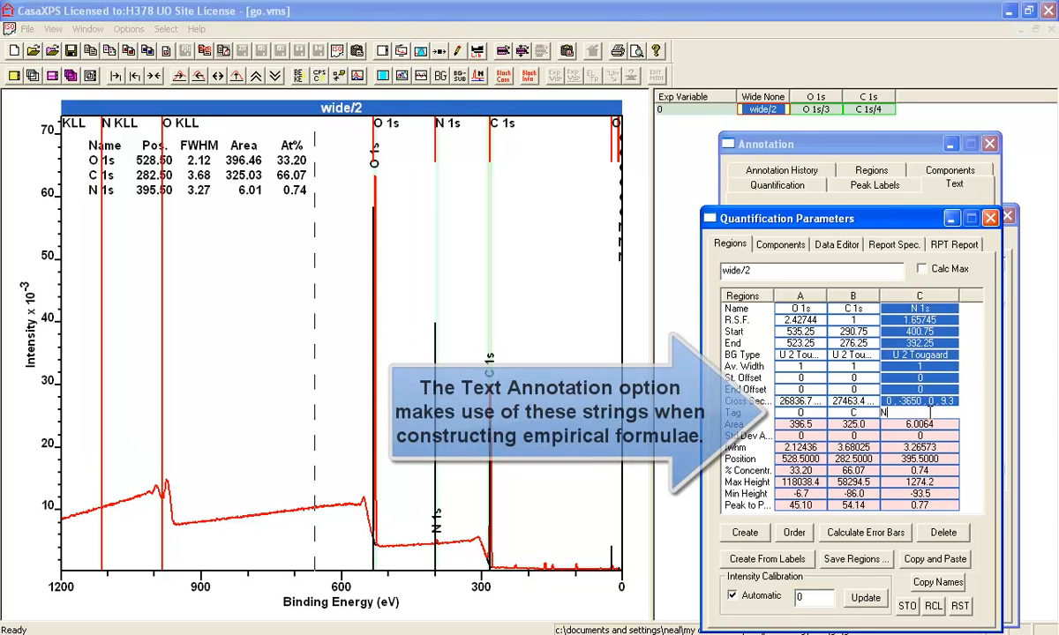
key("Return")
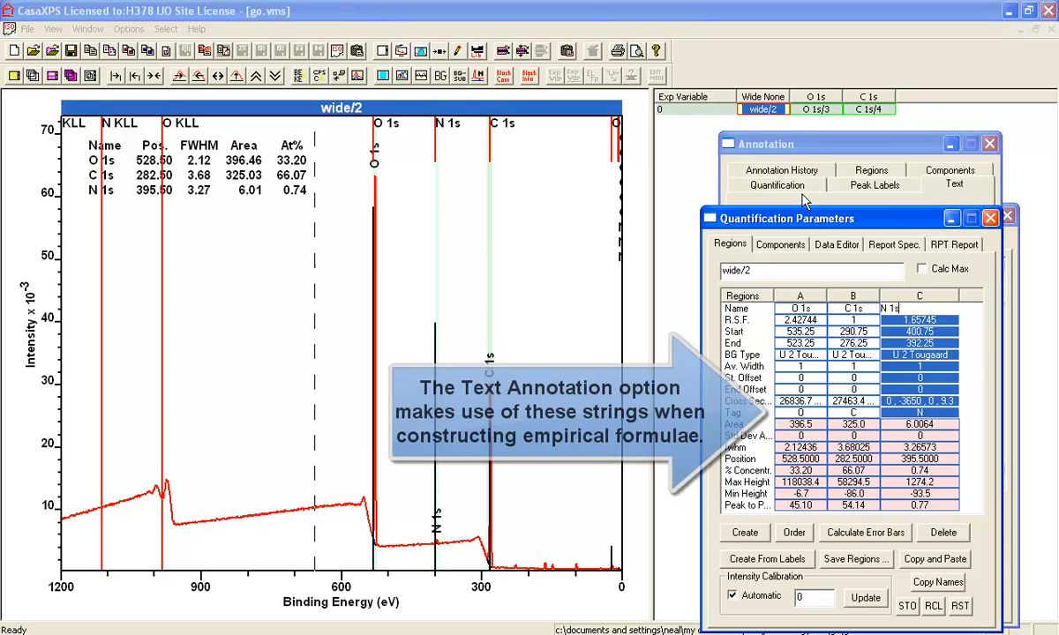
- Generate an empirical formula from the regions and apply it as a text annotation on the spectrum
left_click(798, 144)
left_click(871, 250)
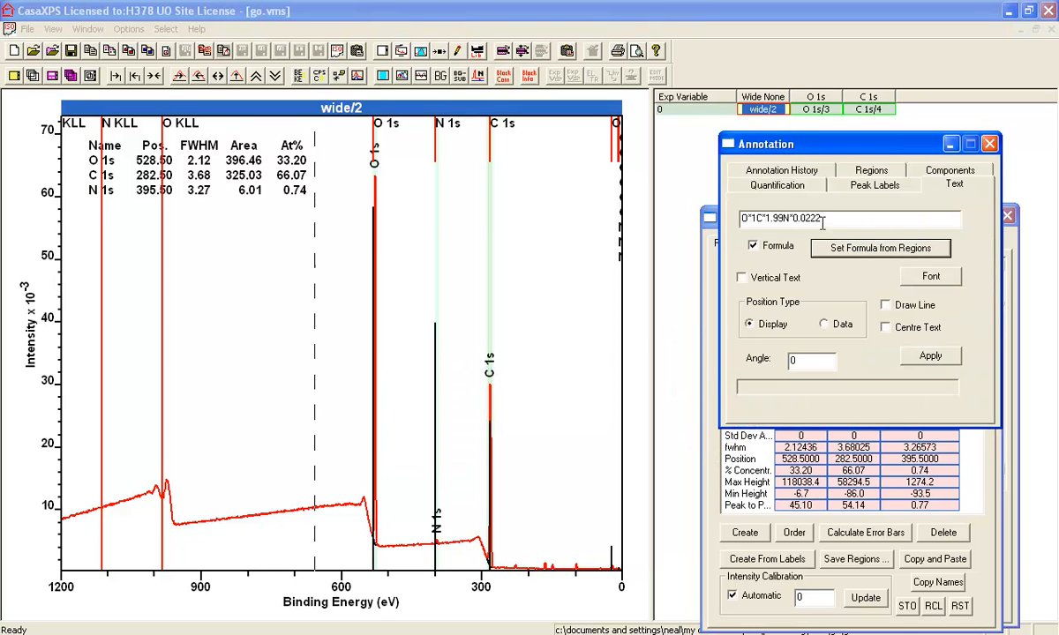
left_click(928, 353)
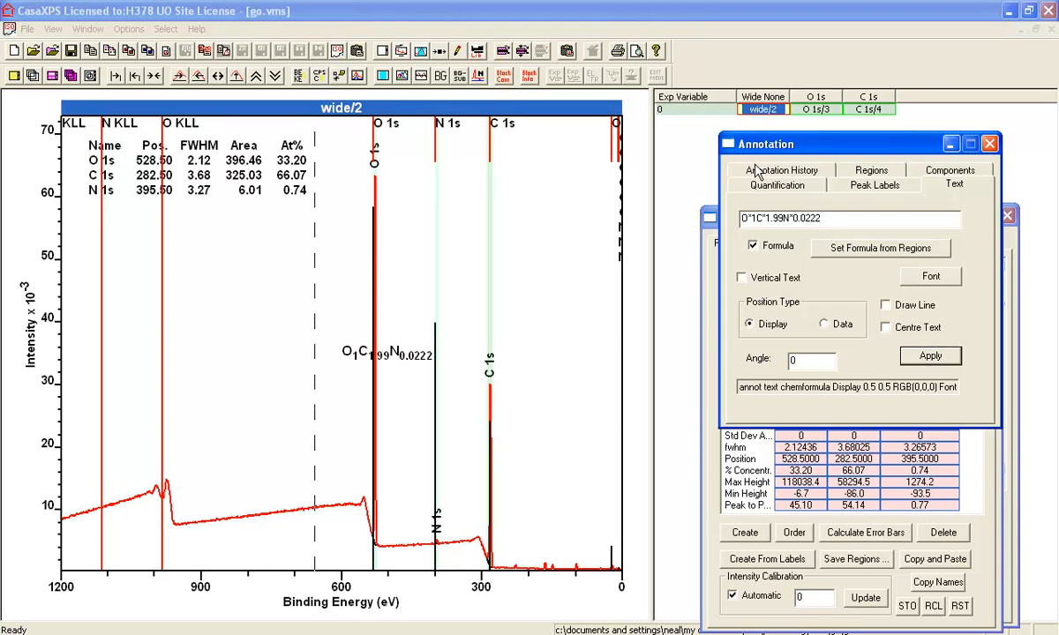
- Move the empirical formula annotation to just below the quantification table on the plot and close the Annotation dialog
left_click(756, 172)
mouse_move(343, 347)
left_mouse_down()
mouse_move(161, 298)
mouse_move(124, 257)
left_mouse_up()
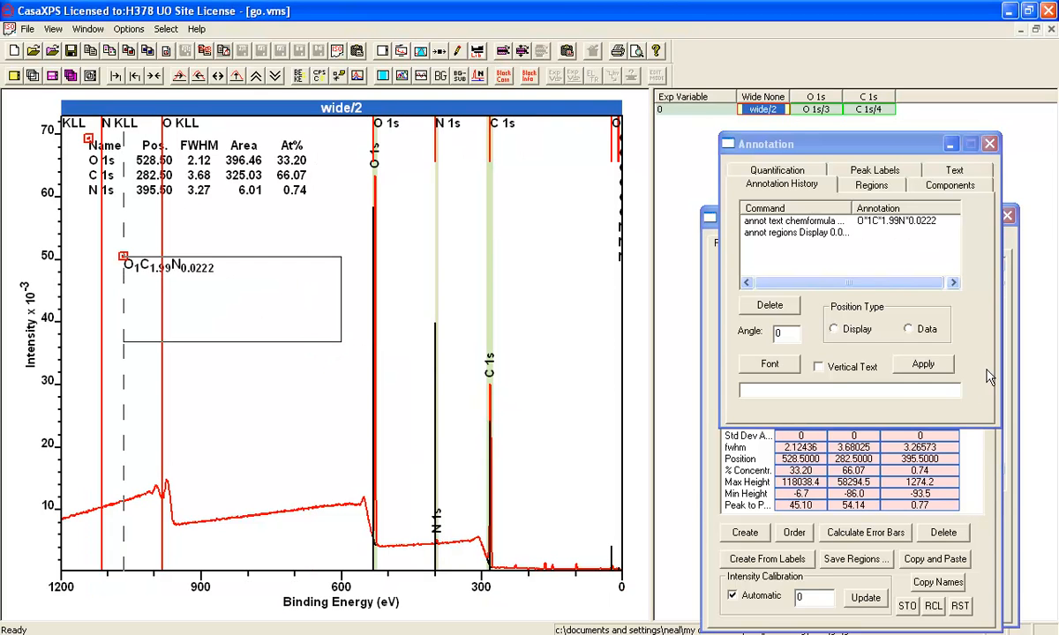
left_click(990, 143)
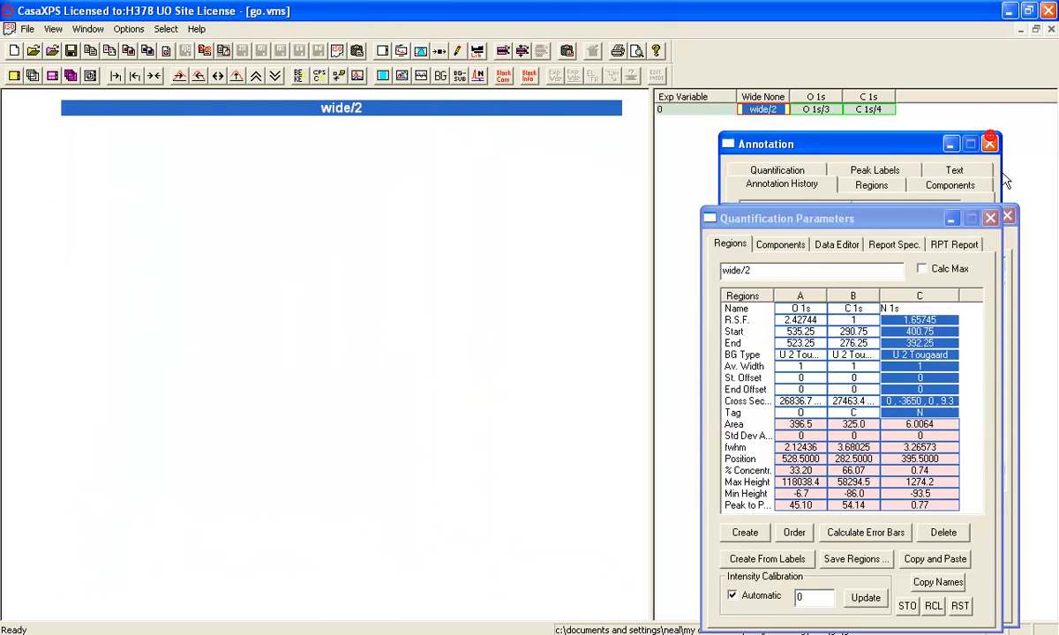
- Clear all element markers from the wide/2 spectrum and close the element library
left_click(1006, 216)
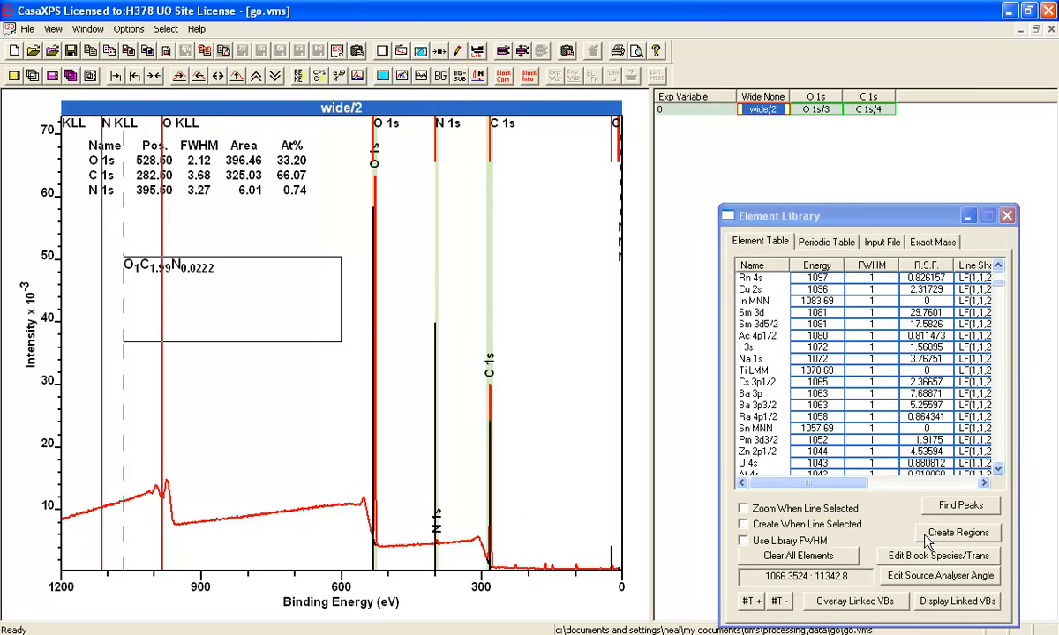
left_click(828, 556)
left_click(249, 389)
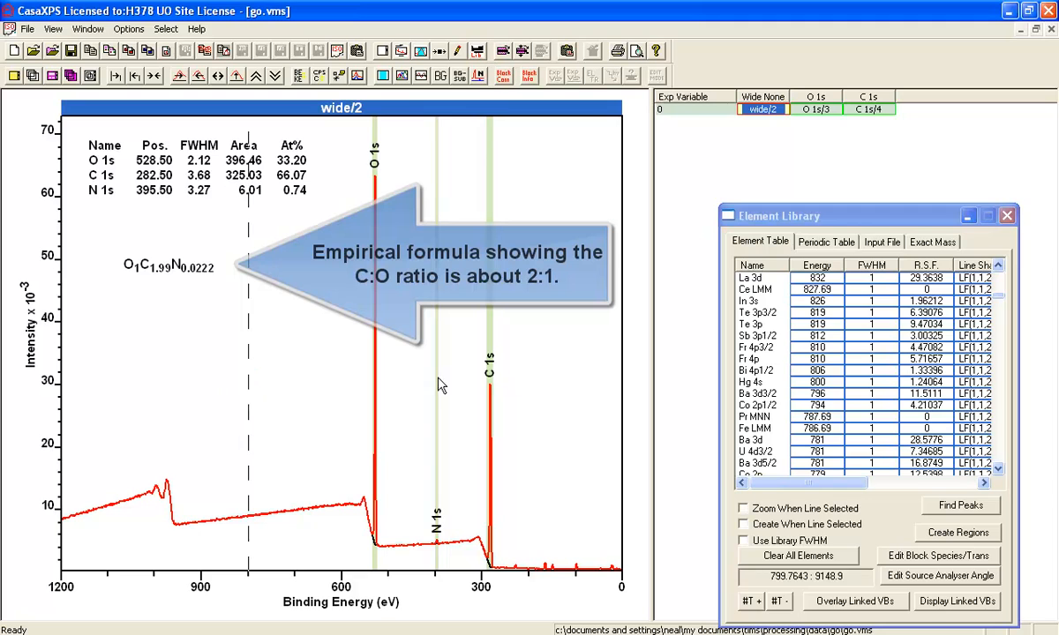
left_click(1007, 215)
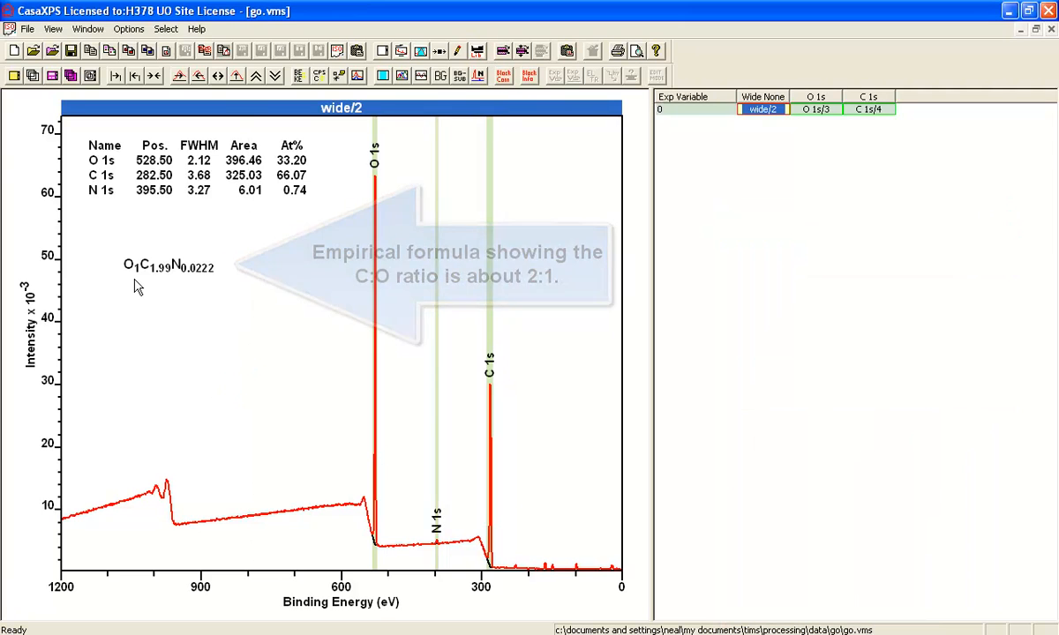
- Create a quantification region on the O 1s/3 spectrum spanning about 534.5 to 522.2 eV
left_click(822, 111)
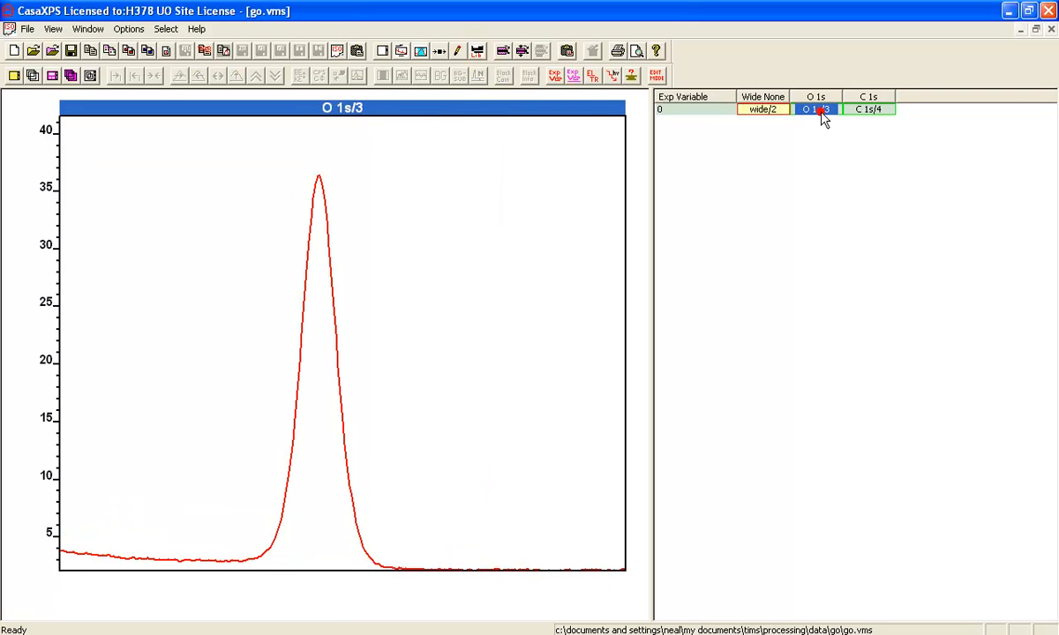
left_click(421, 160)
left_click(423, 53)
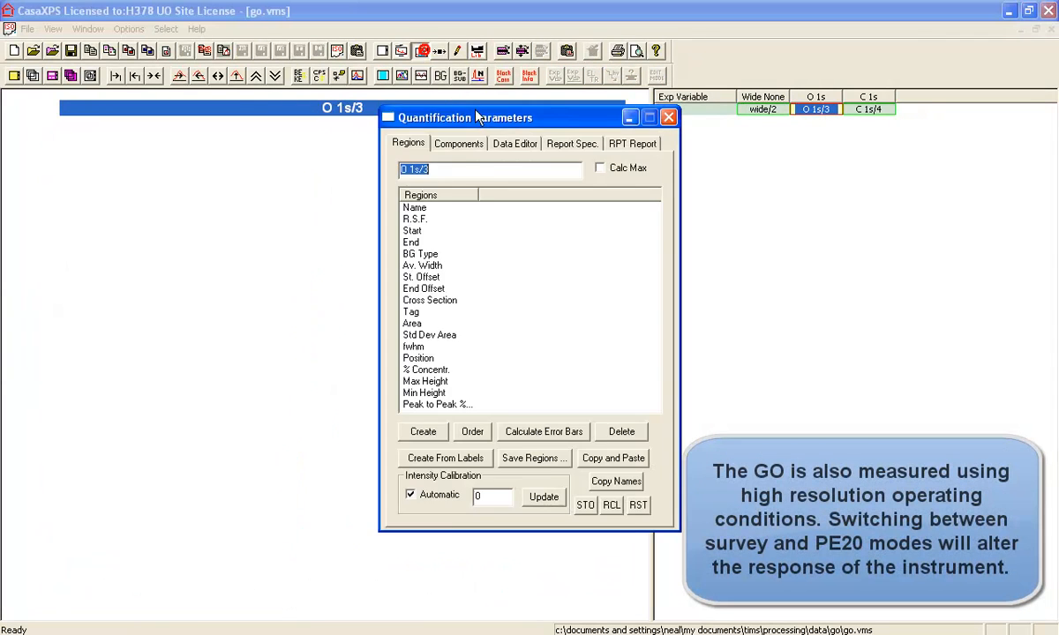
left_click_drag(473, 116, 797, 161)
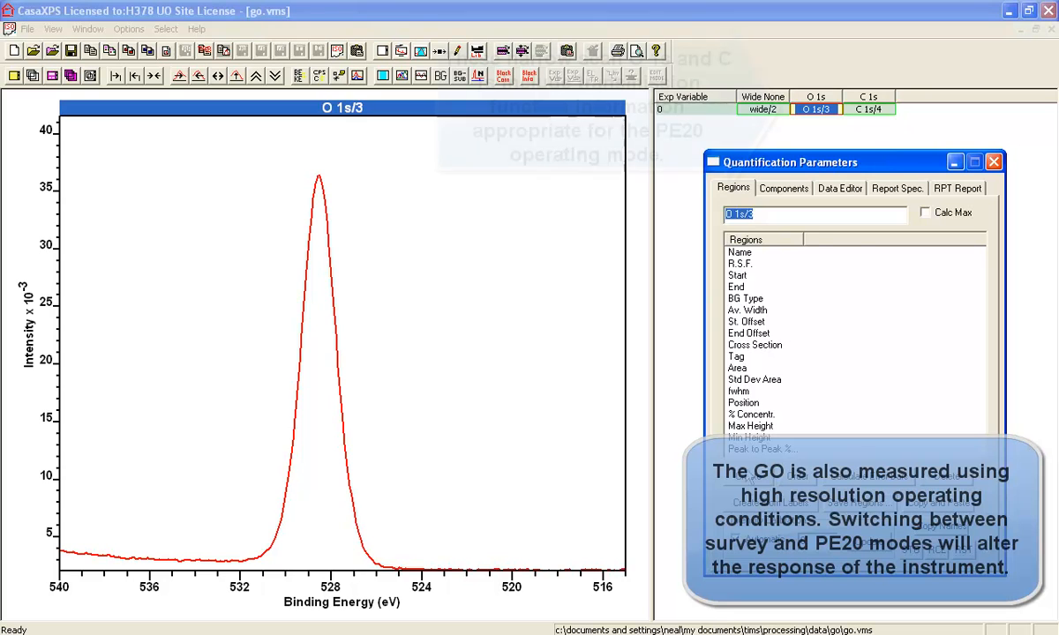
left_click(746, 476)
left_click_drag(88, 473, 183, 477)
left_click_drag(467, 496, 463, 496)
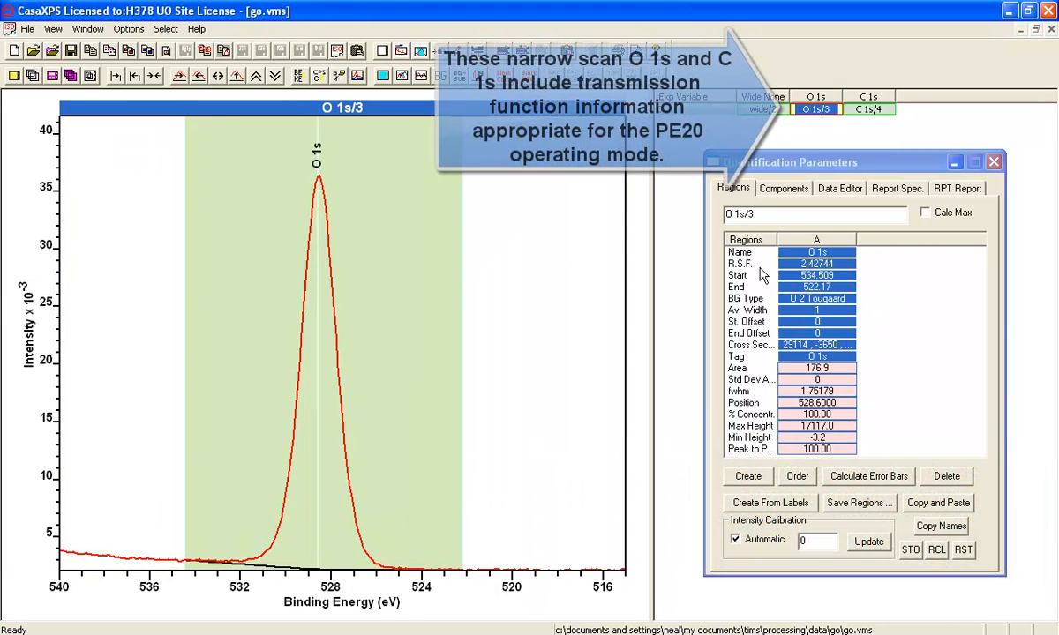
- Rename the region on the O 1s/3 spectrum as "O 1s C-O"
left_click(810, 255)
type("C")
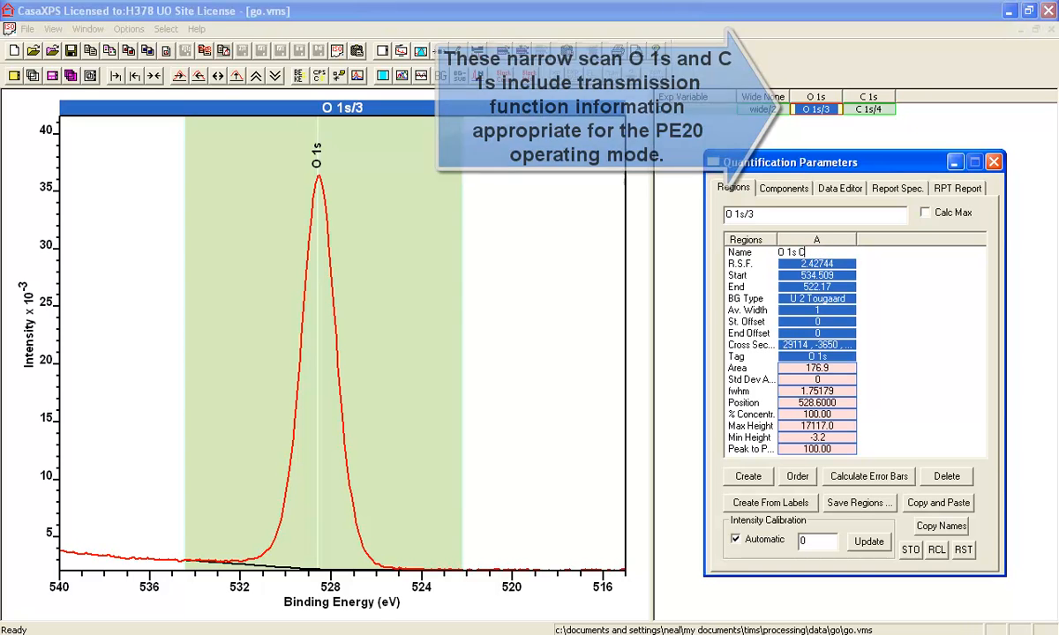
type("-O")
left_click(815, 262)
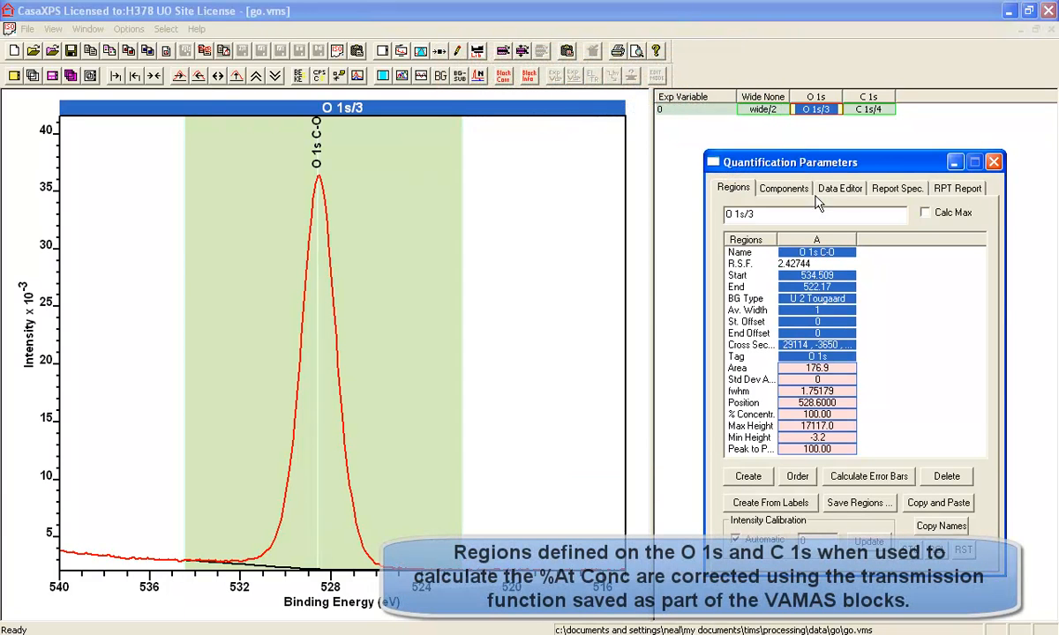
- Create a quantification region on the C 1s/4 spectrum spanning about 289.4 to 274.0 eV
left_click(858, 112)
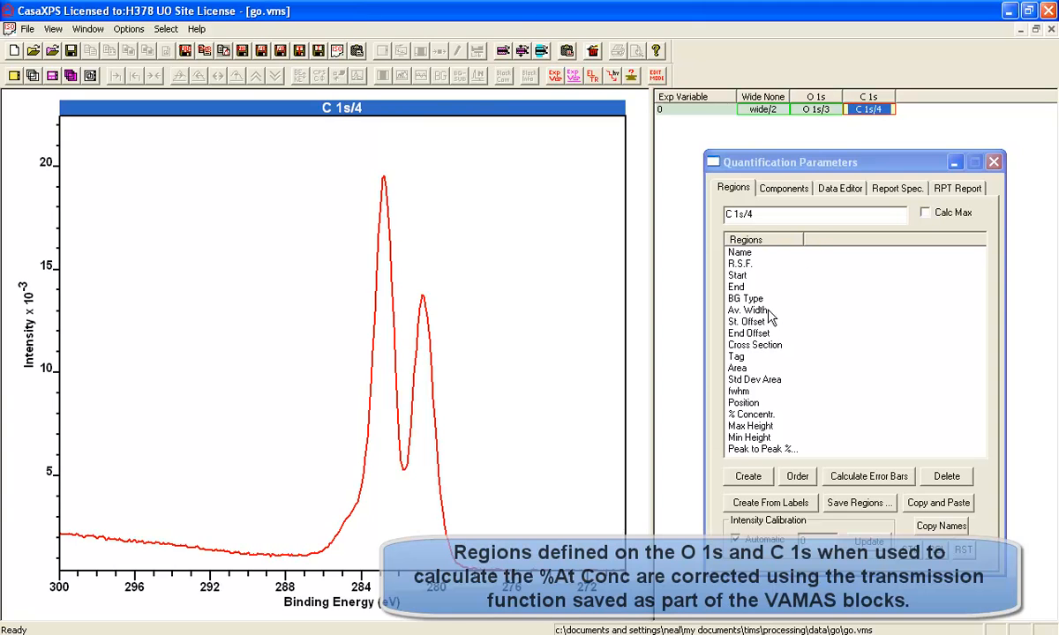
left_click(750, 477)
left_click_drag(66, 485, 259, 484)
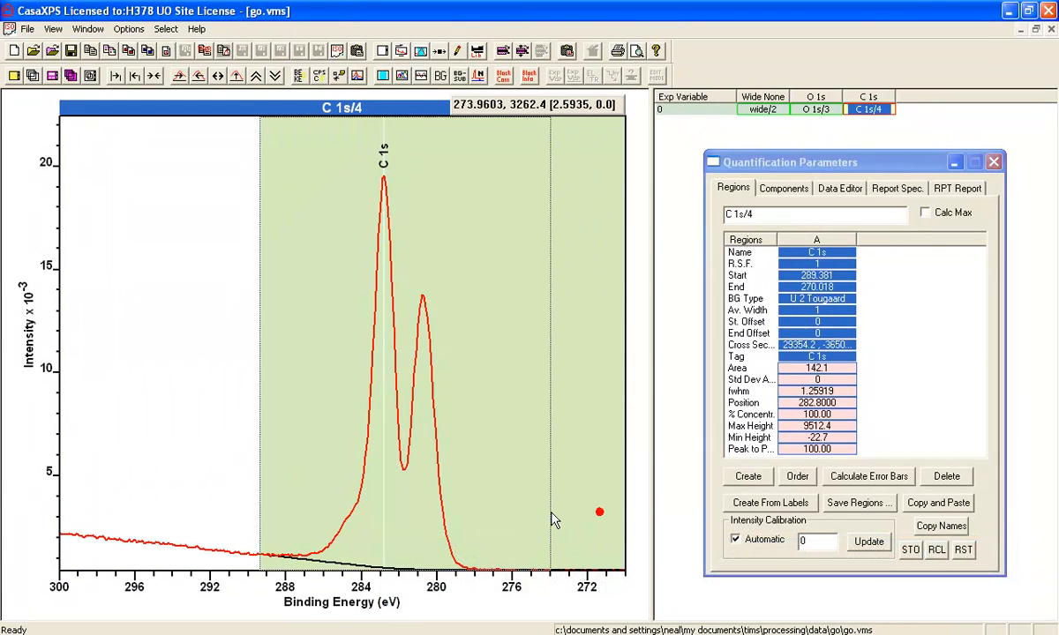
left_click_drag(552, 514, 551, 514)
double_click(815, 252)
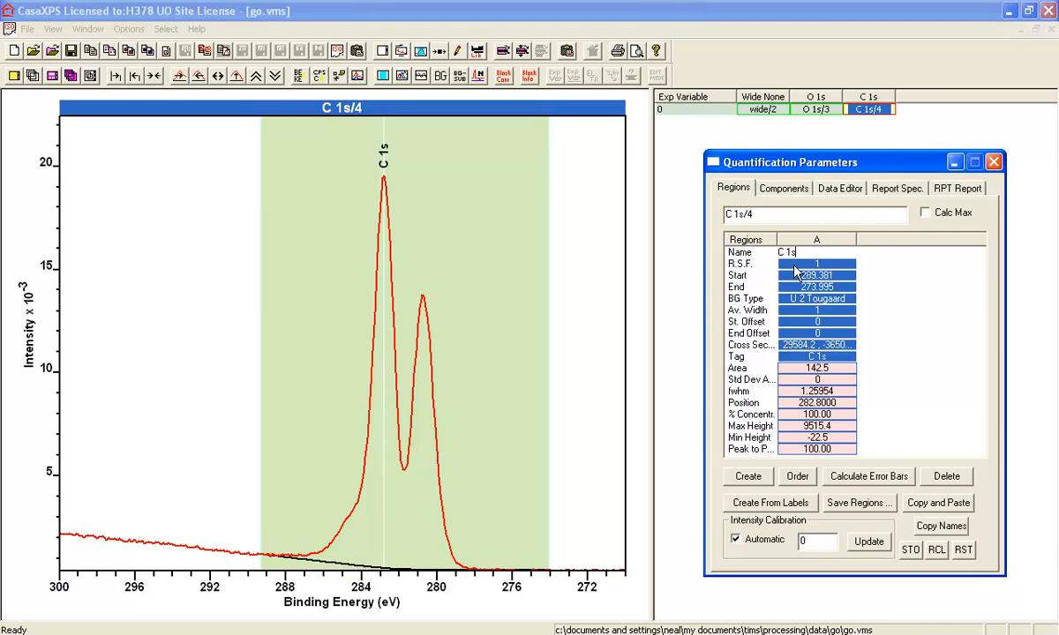
- Select the O 1s/3 and C 1s/4 blocks and add a regions-based quantification table to the C 1s plot
left_click_drag(818, 107, 882, 107)
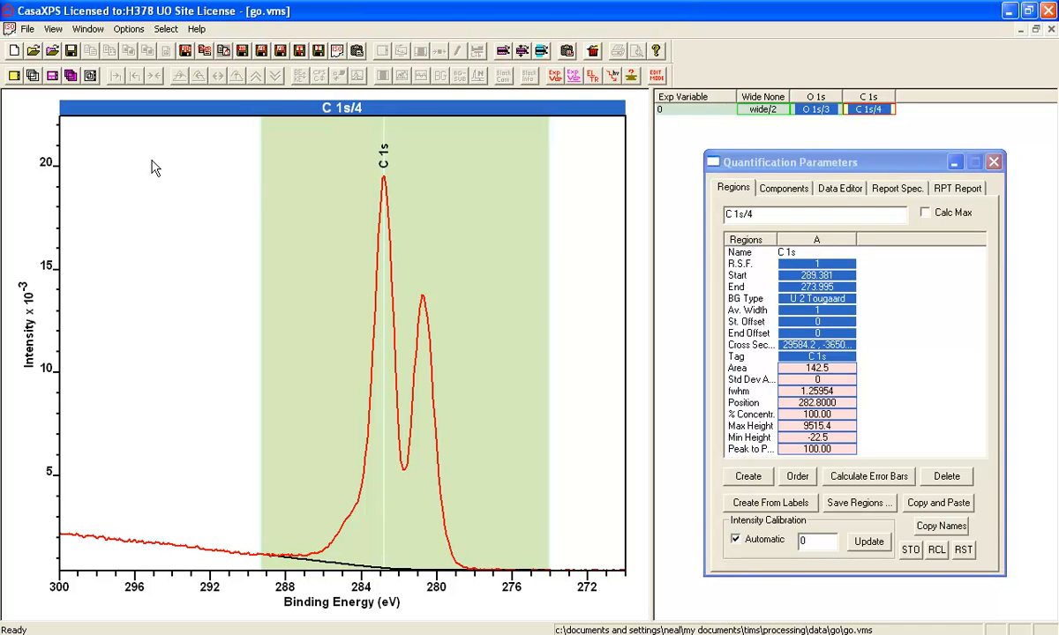
left_click(457, 50)
left_click_drag(495, 190, 747, 203)
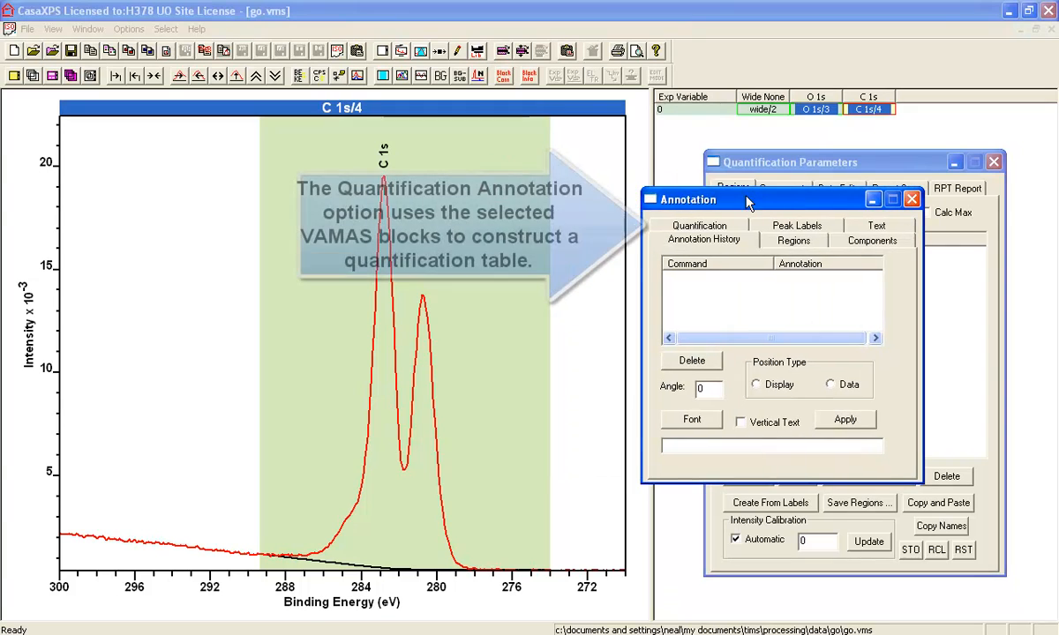
left_click(679, 224)
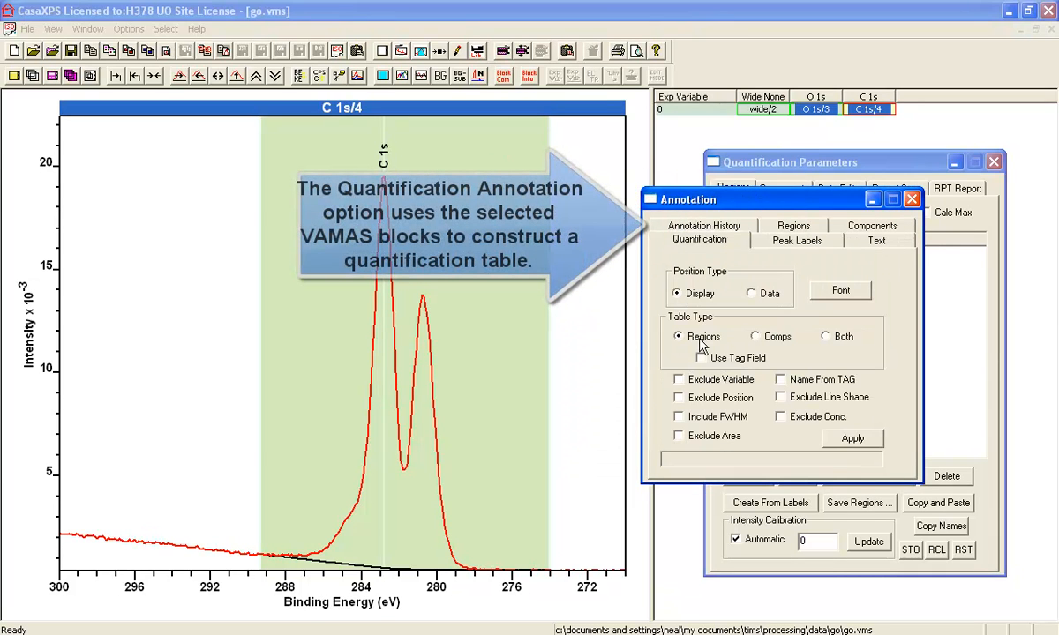
left_click(852, 437)
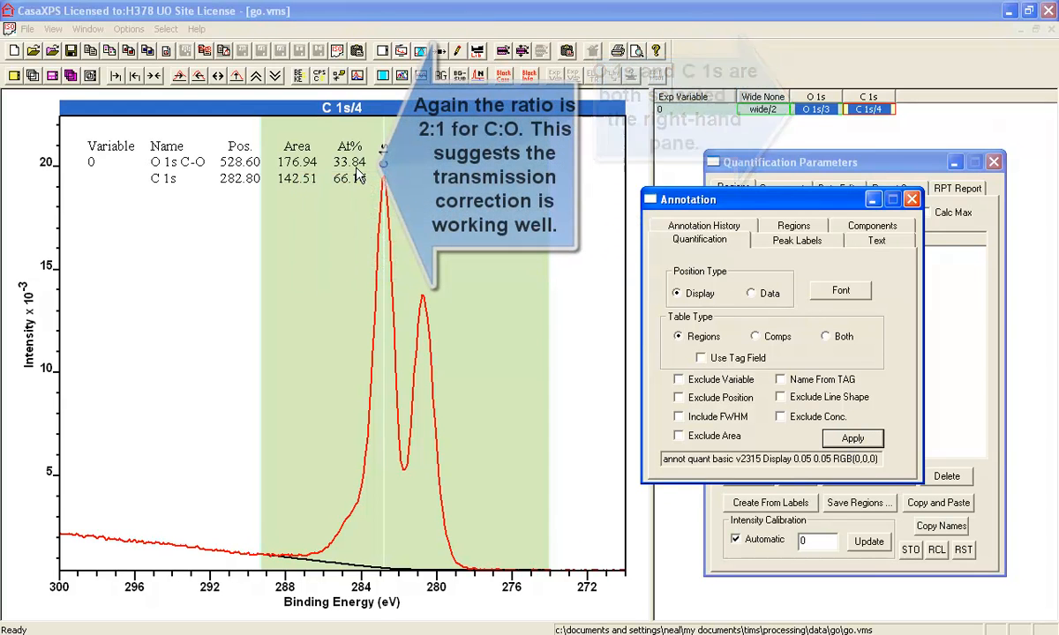
- Select only the C 1s/4 block, show its component parameters, and delete the quantification table annotation from its plot
left_click(351, 186)
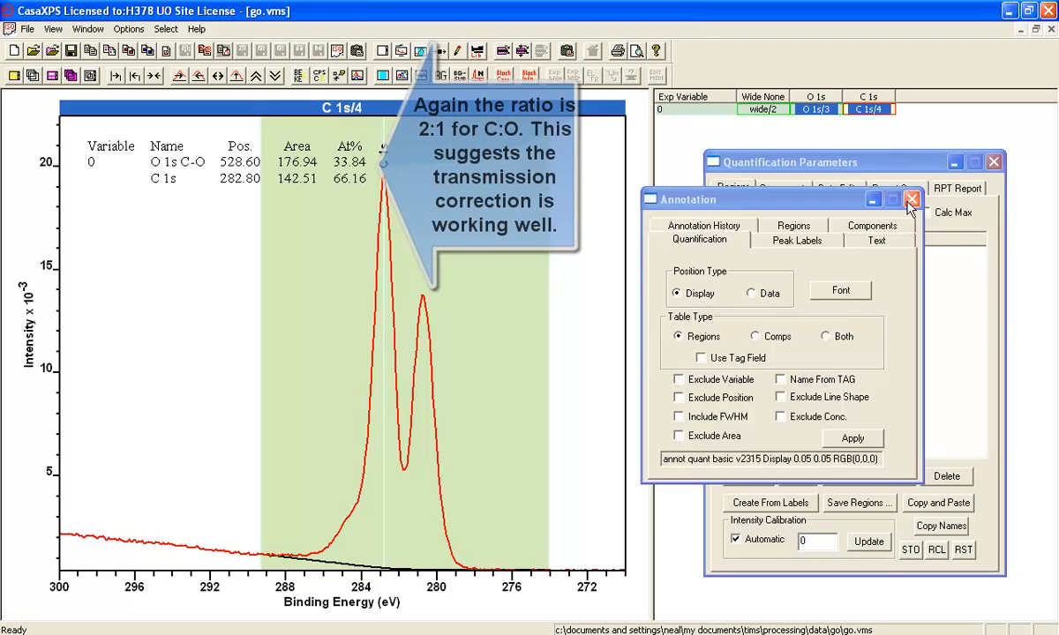
left_click(810, 109, "ctrl")
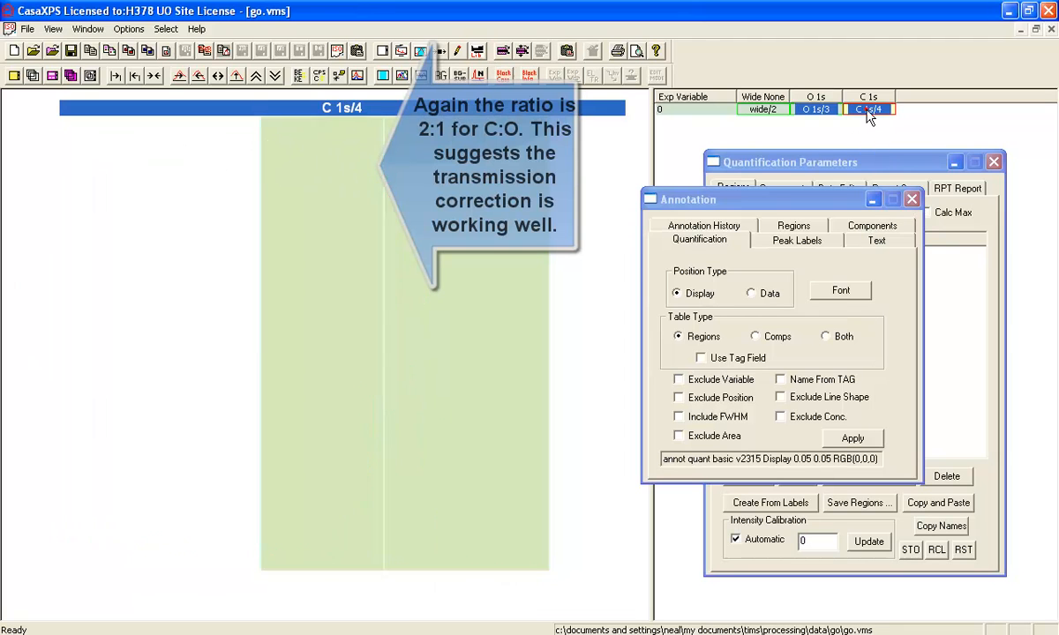
left_click(912, 201)
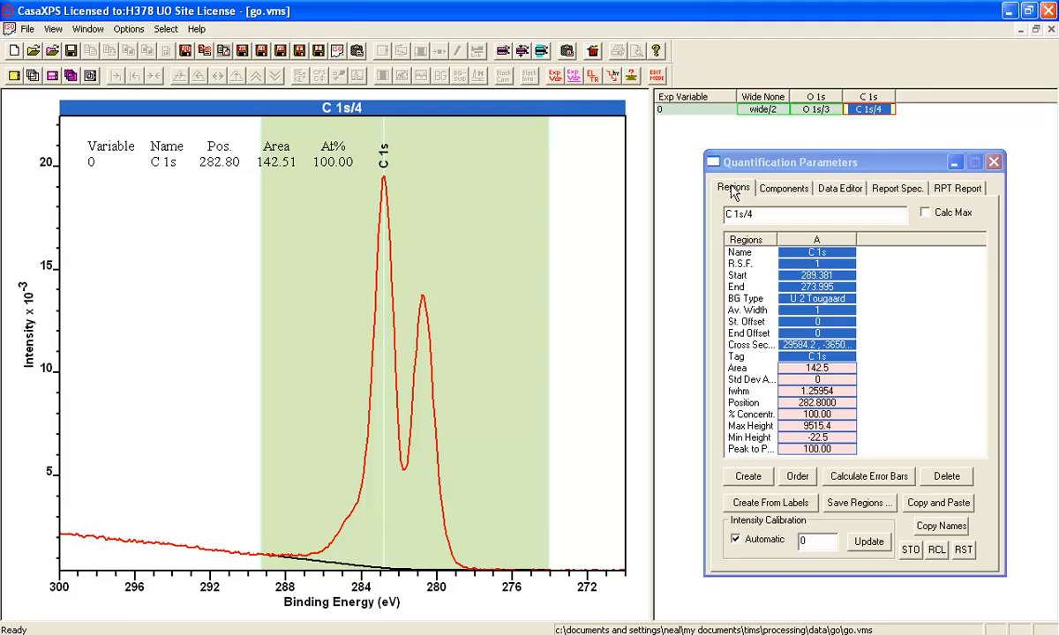
left_click(780, 194)
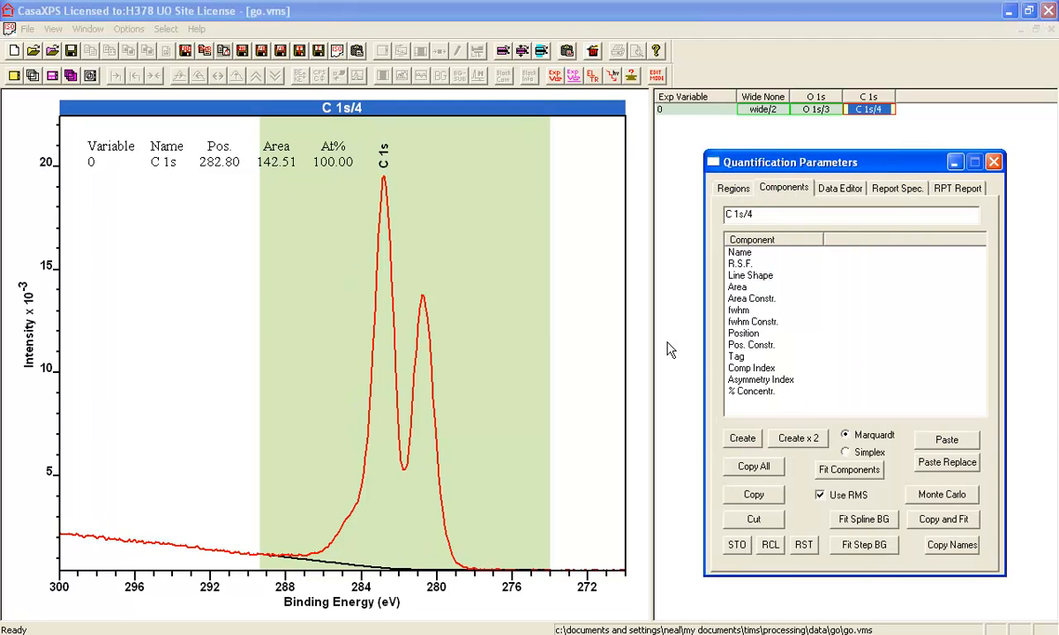
left_click(168, 247)
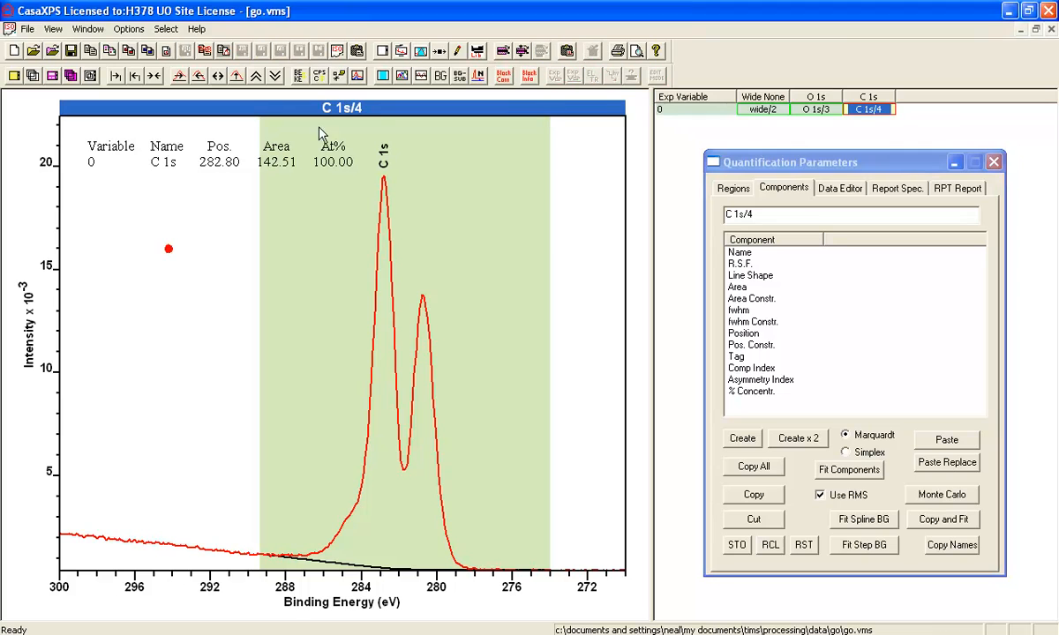
left_click(455, 51)
left_click(430, 259)
left_click(438, 346)
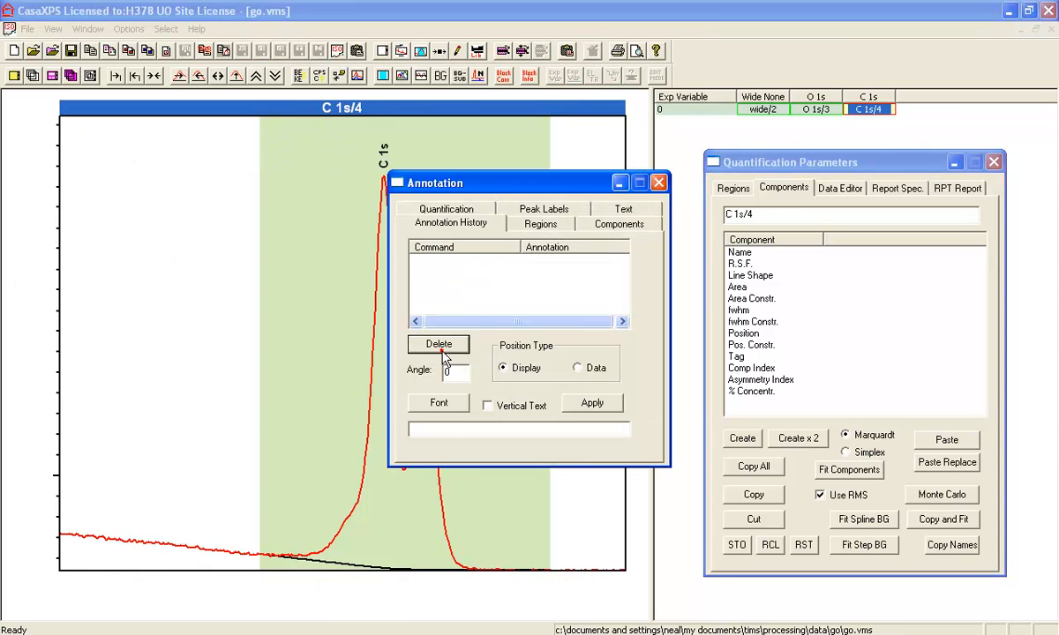
left_click(658, 184)
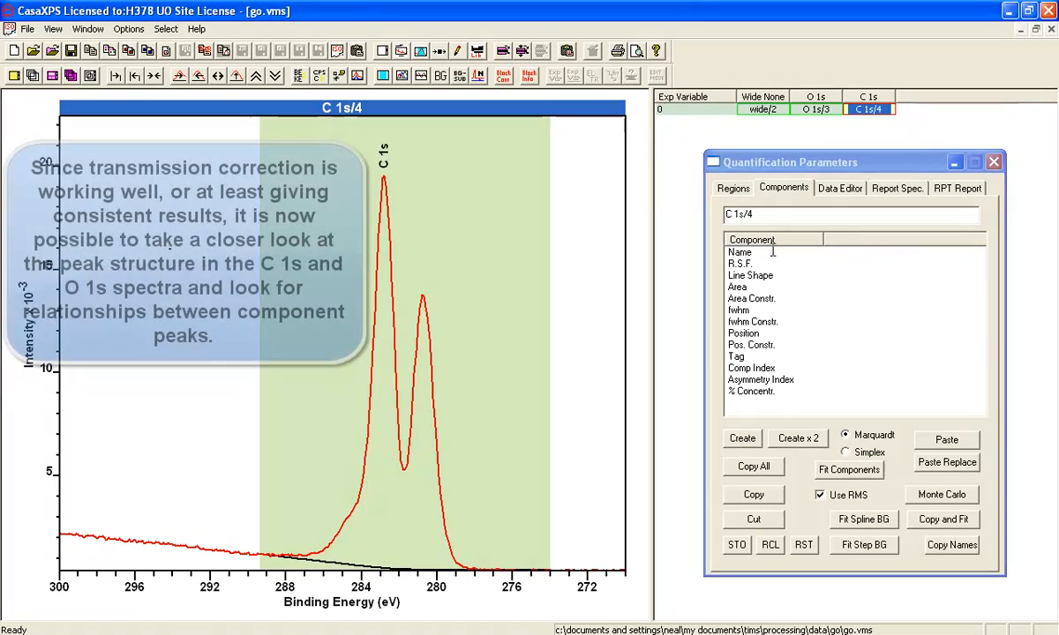
- Create two components on the C 1s/4 spectrum, one on the peak at about 280.8 eV and one at 282.8 eV
left_click(739, 438)
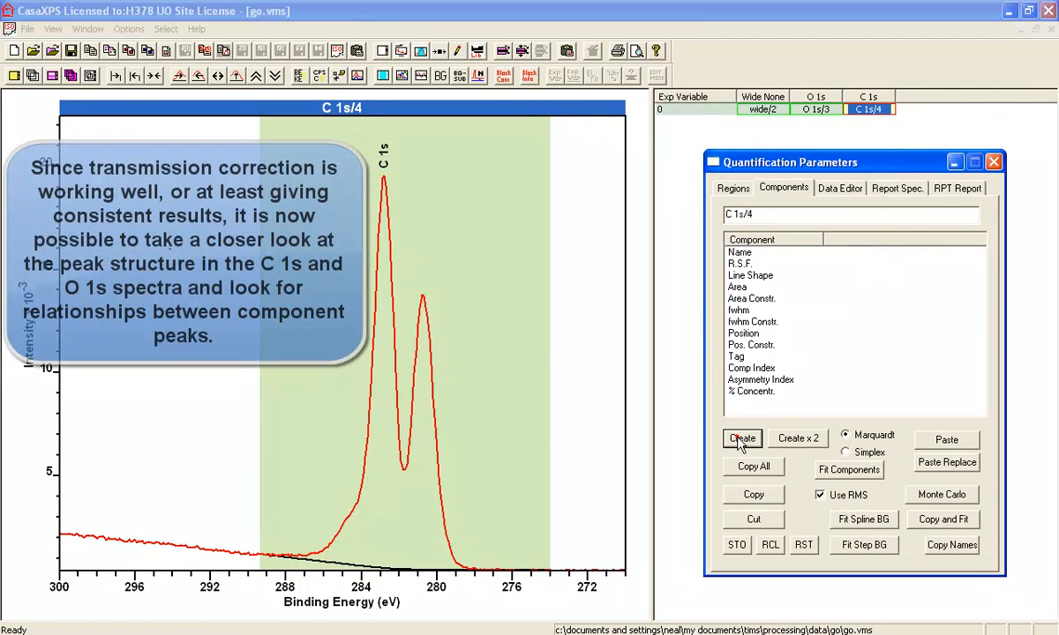
left_click_drag(383, 217, 422, 298)
left_click(725, 440)
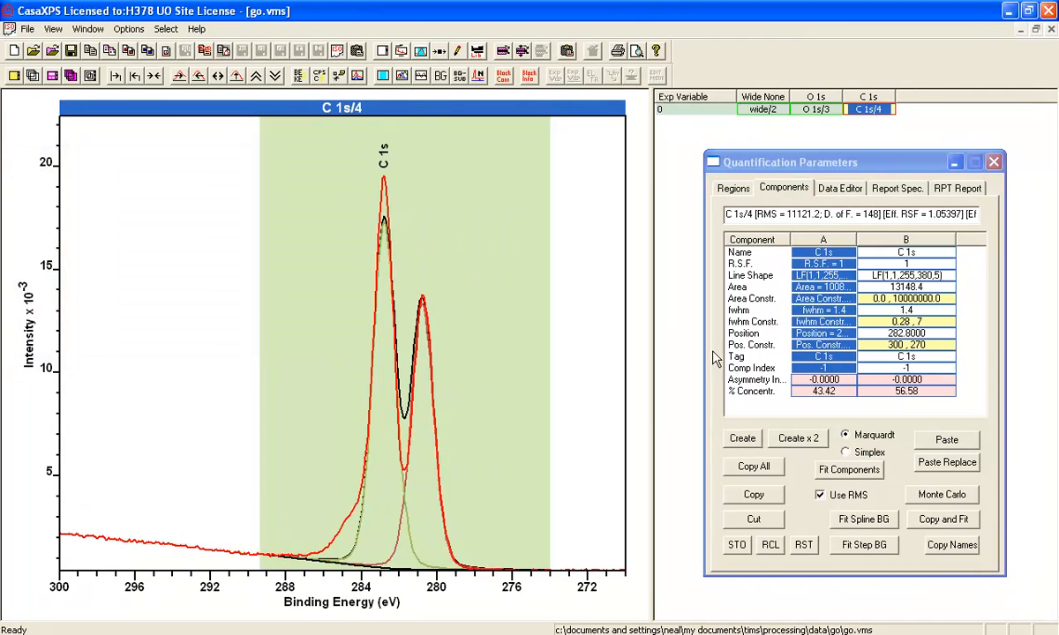
- Add three smaller components at about 284.3, 285.0 and 286.0 eV, and fit all C 1s/4 components with RMS off
left_click(739, 446)
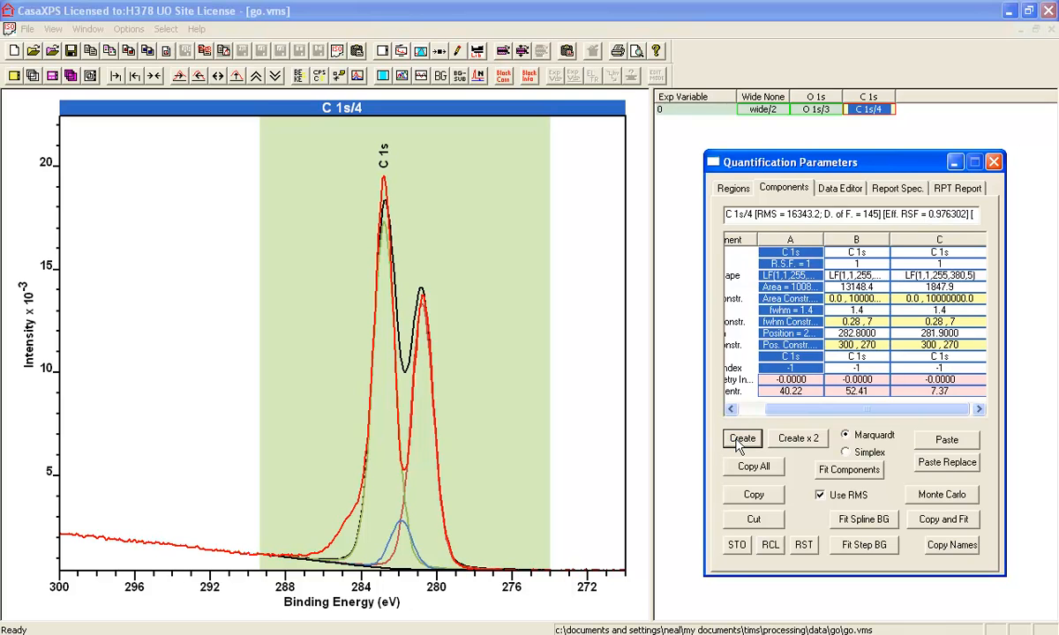
left_click_drag(407, 529, 354, 518)
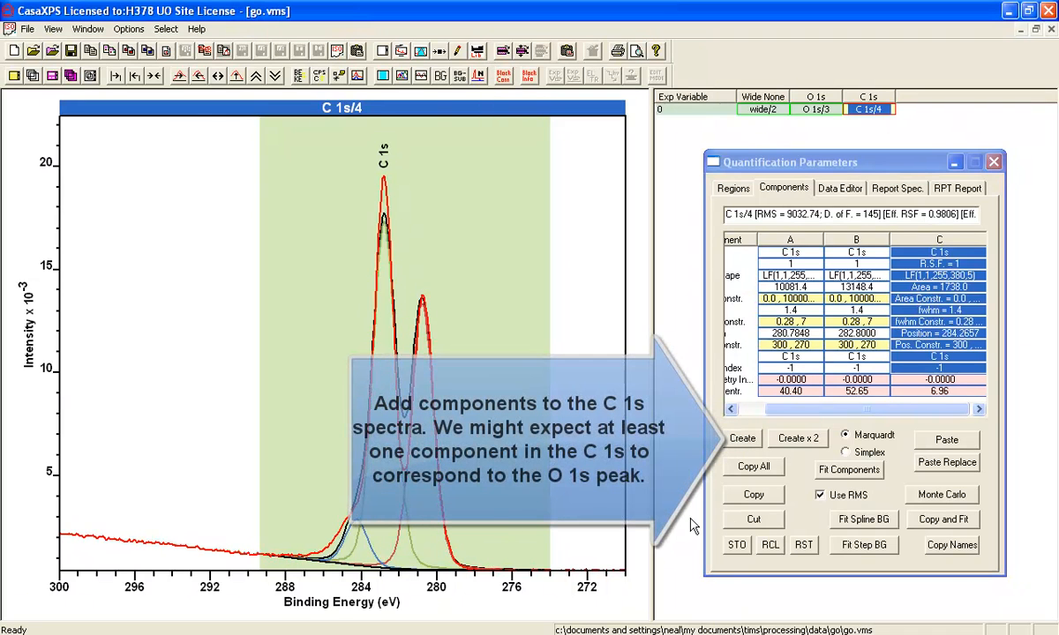
left_click(739, 444)
left_click_drag(407, 529, 341, 520)
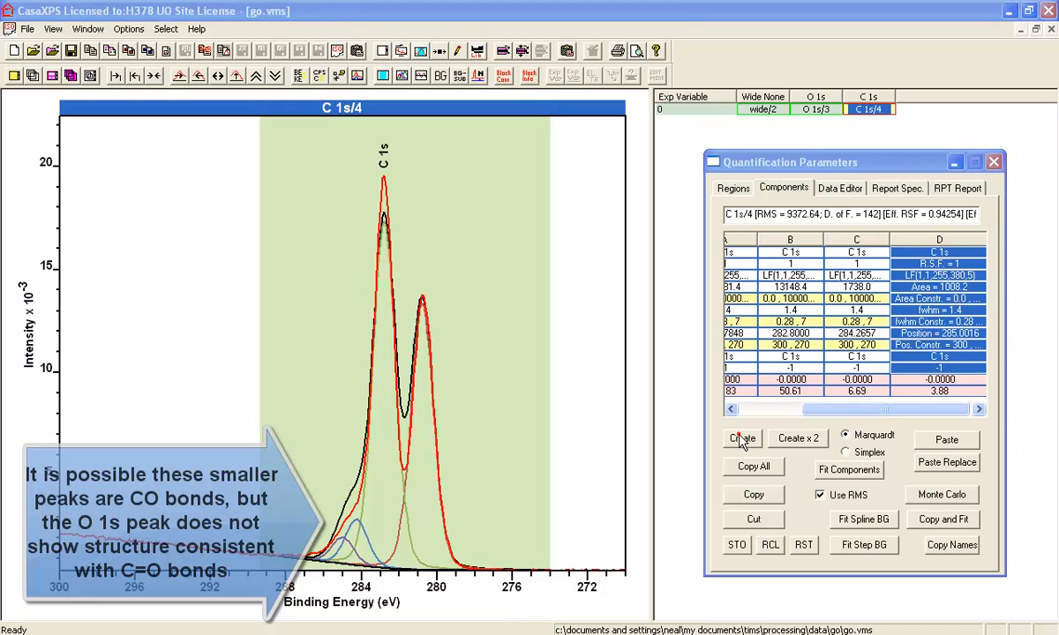
left_click(742, 439)
left_click_drag(402, 533, 323, 551)
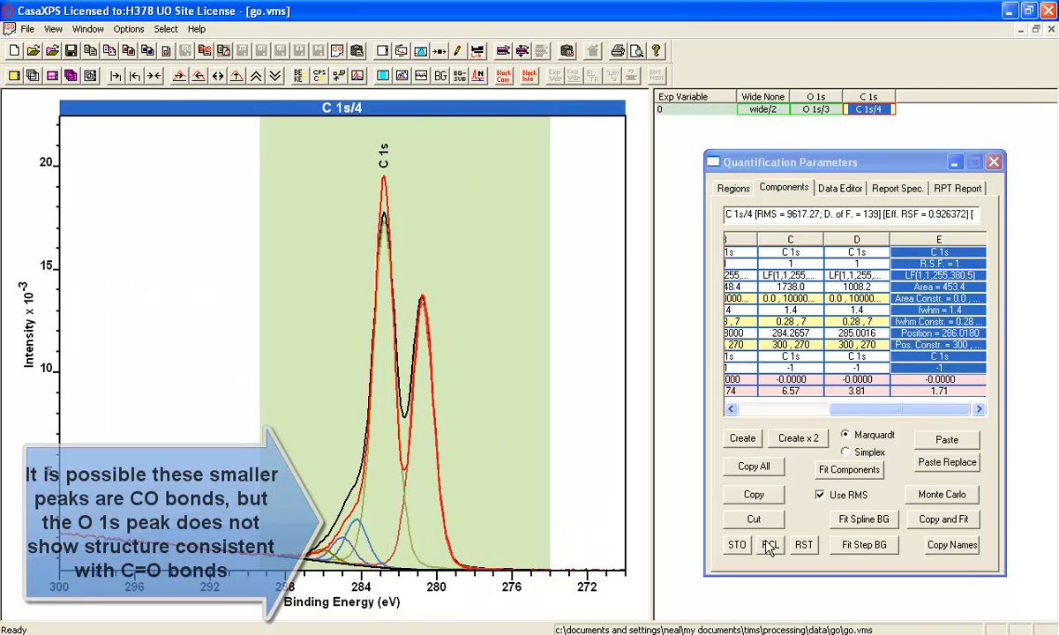
left_click(833, 470)
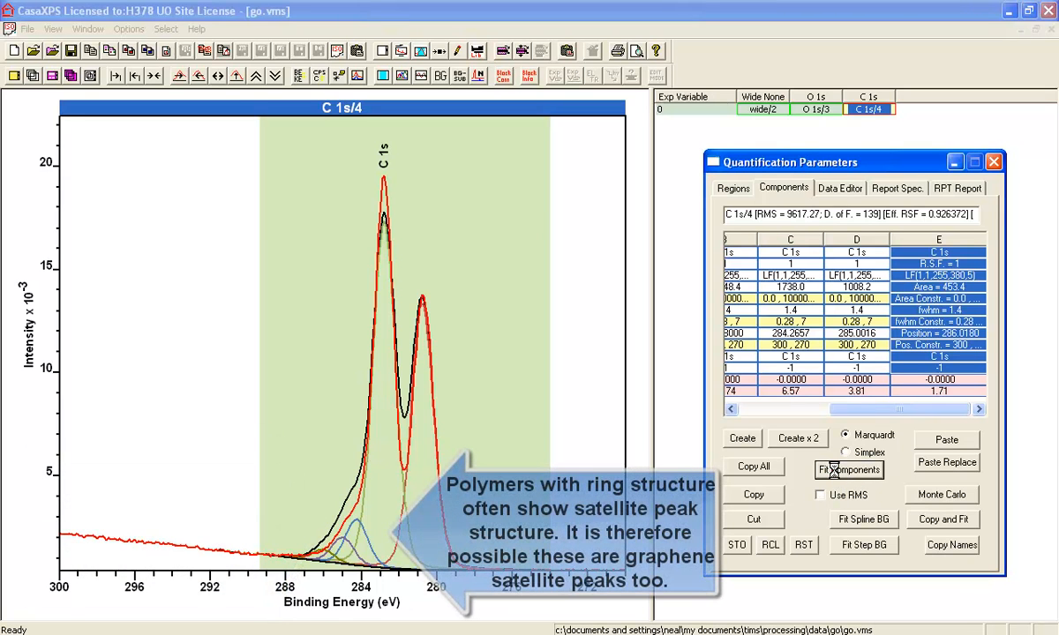
left_click(835, 472)
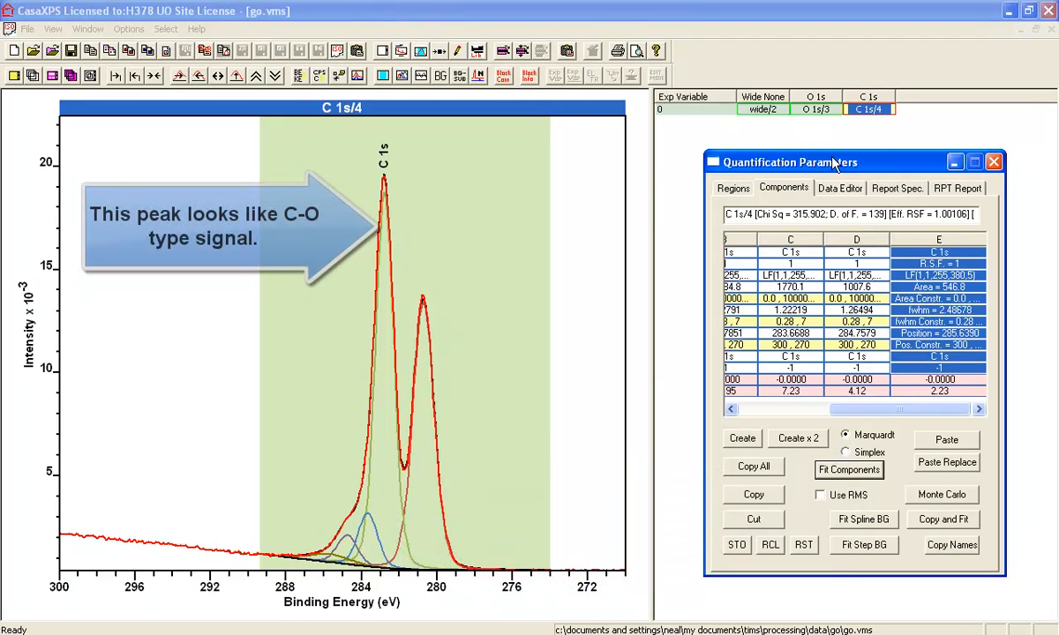
- Rename component A of the C 1s/4 spectrum as "C 1s Sp3" and component B as "C 1s C-O"
left_click_drag(869, 409, 745, 421)
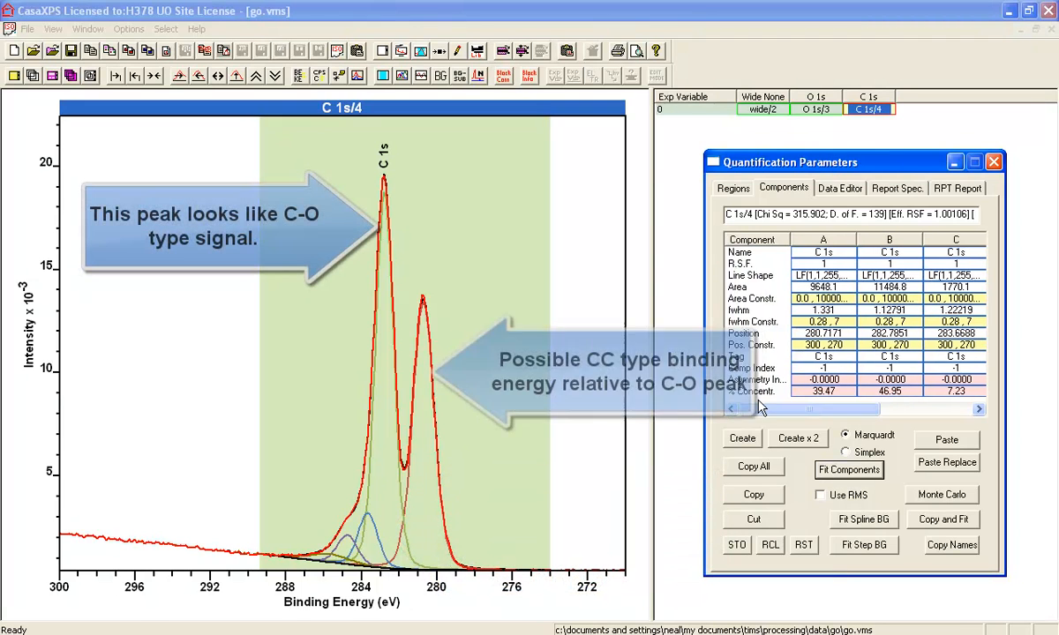
left_click(827, 276)
left_click(841, 252)
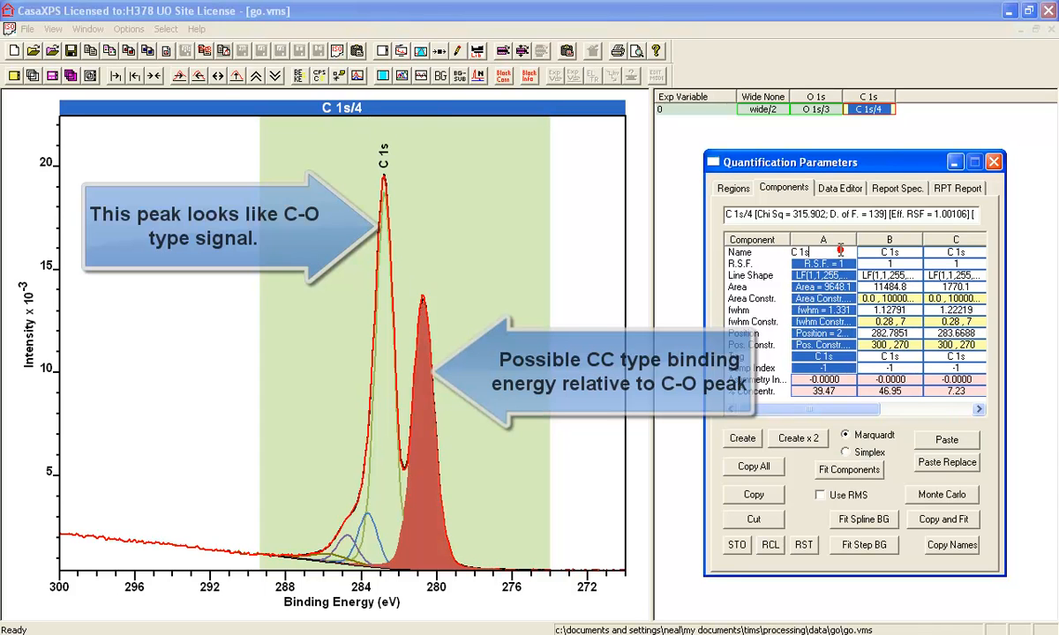
type("Sp2")
key("Return")
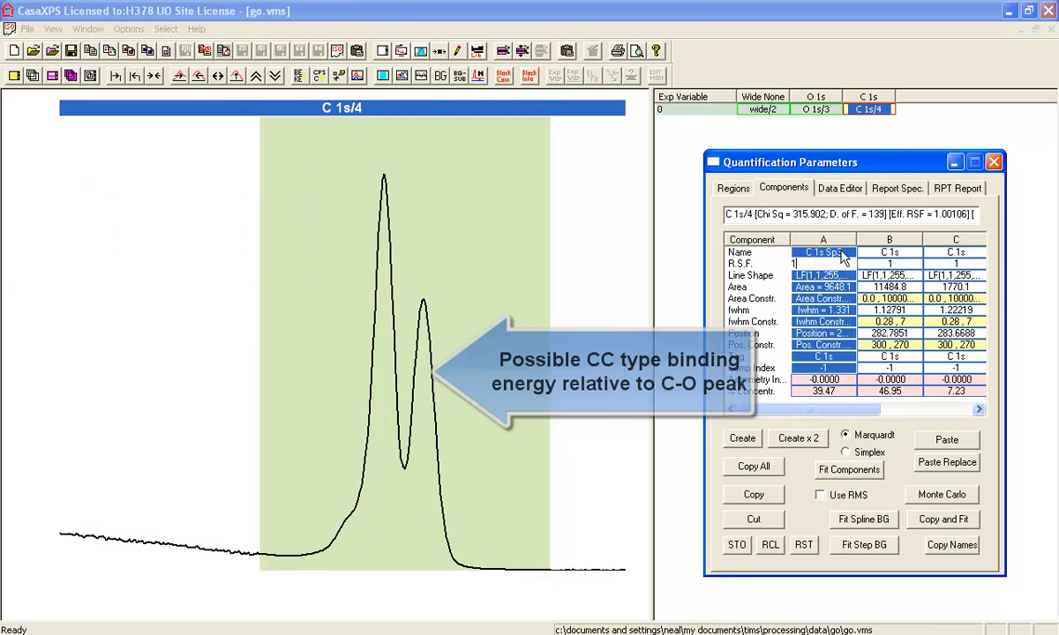
left_click(880, 252)
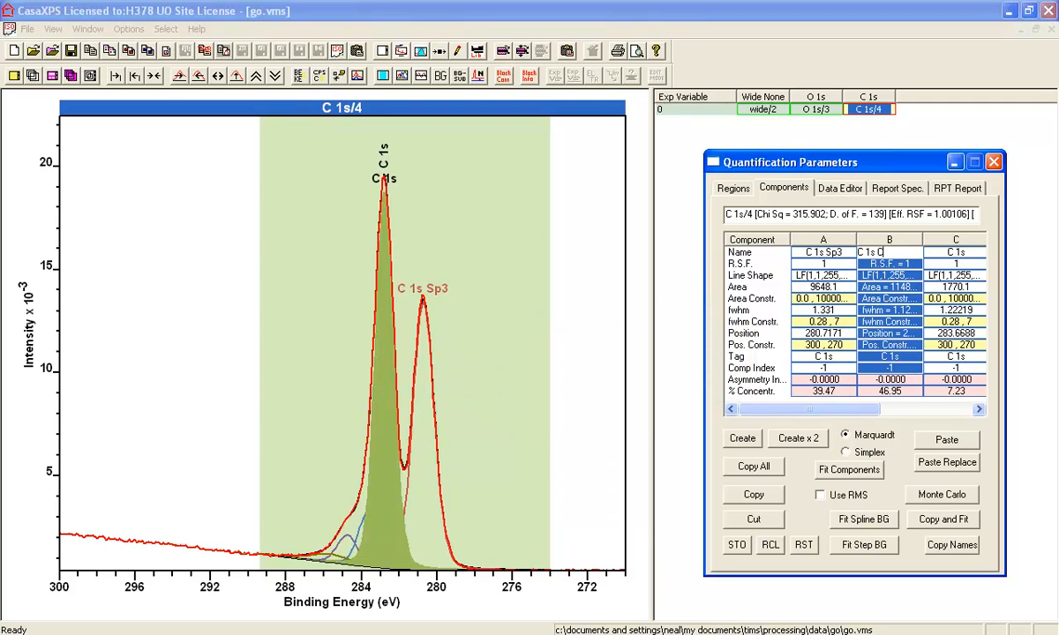
type("C-O")
key("Return")
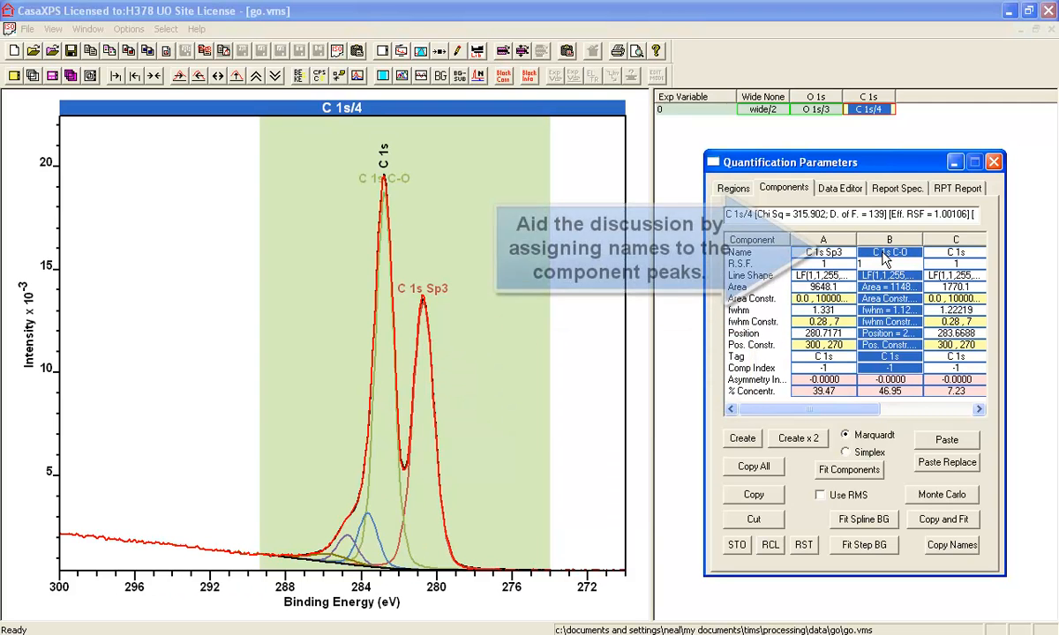
- Rename components C, D and E of the C 1s/4 spectrum as "C 1s sat"
left_click(953, 252)
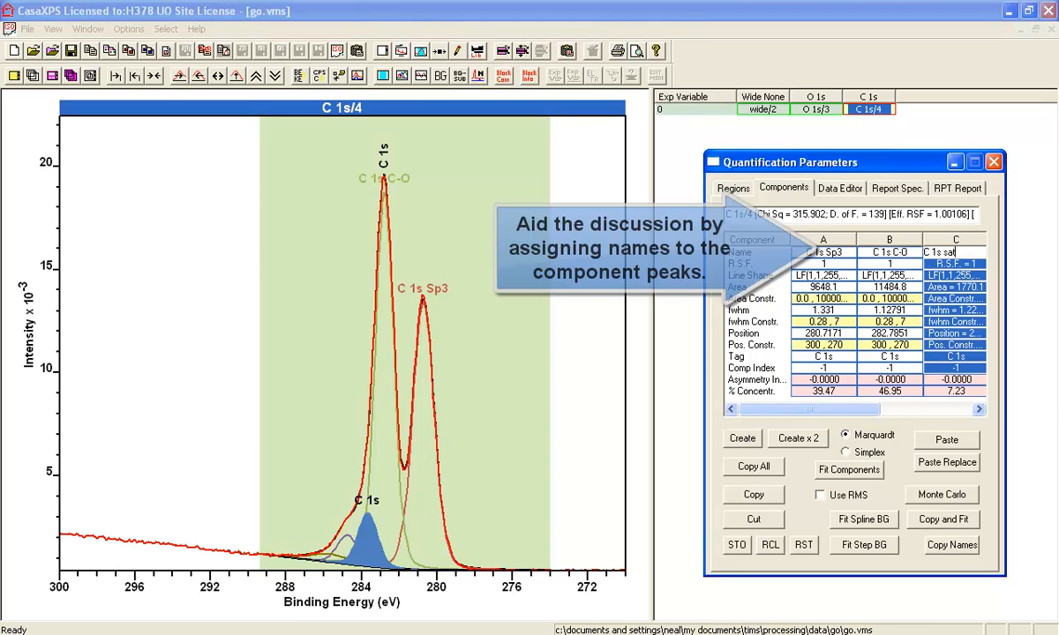
type("sat")
key("Return")
left_click_drag(843, 409, 905, 409)
left_click(931, 257)
type("sa")
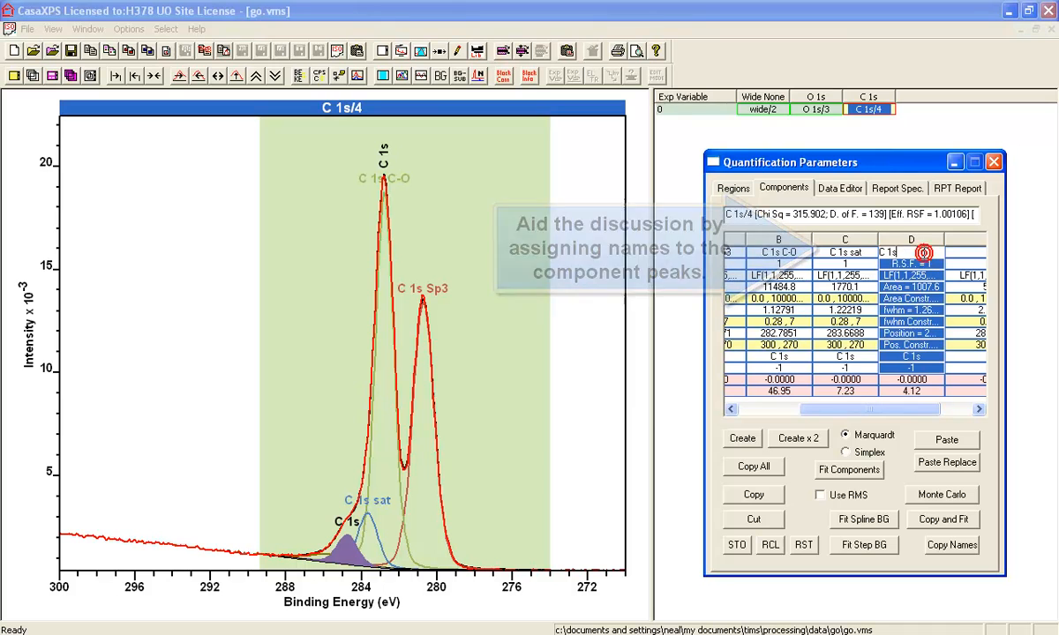
type("t")
key("Return")
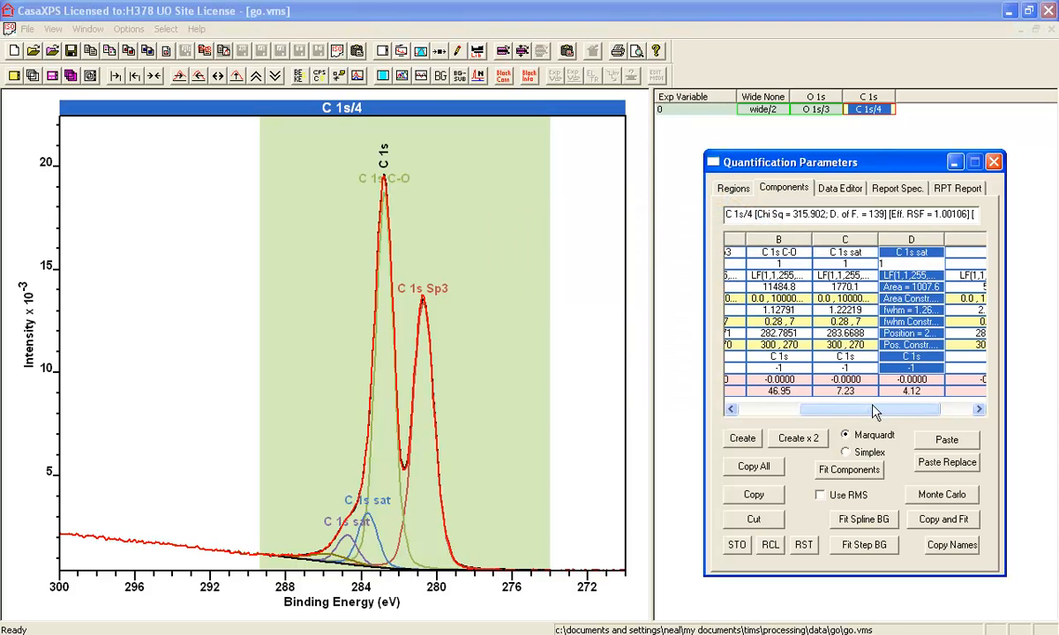
left_click_drag(862, 408, 889, 410)
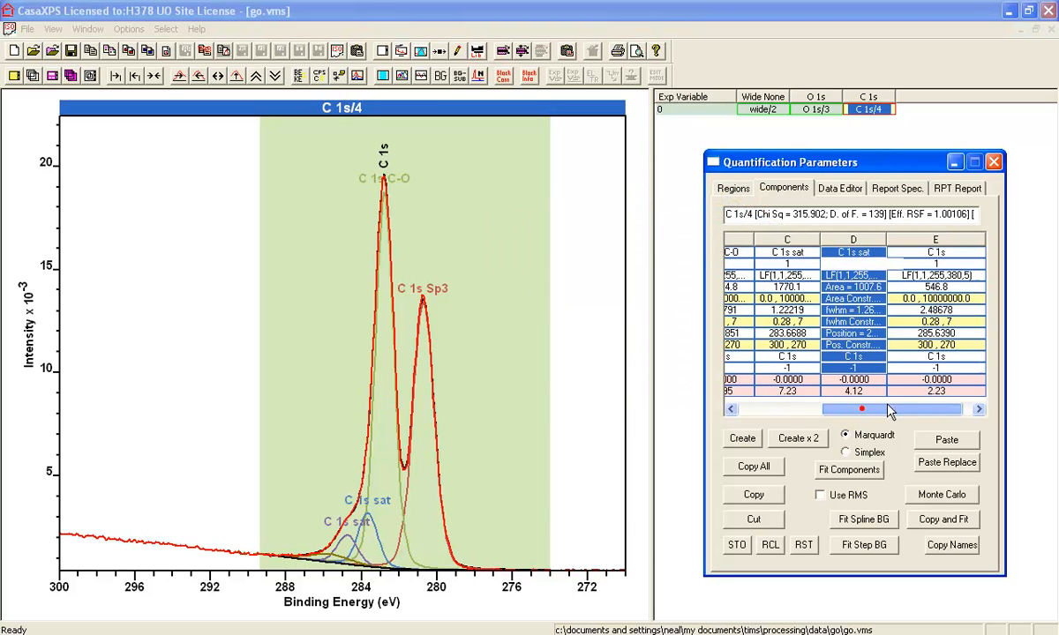
left_click(947, 256)
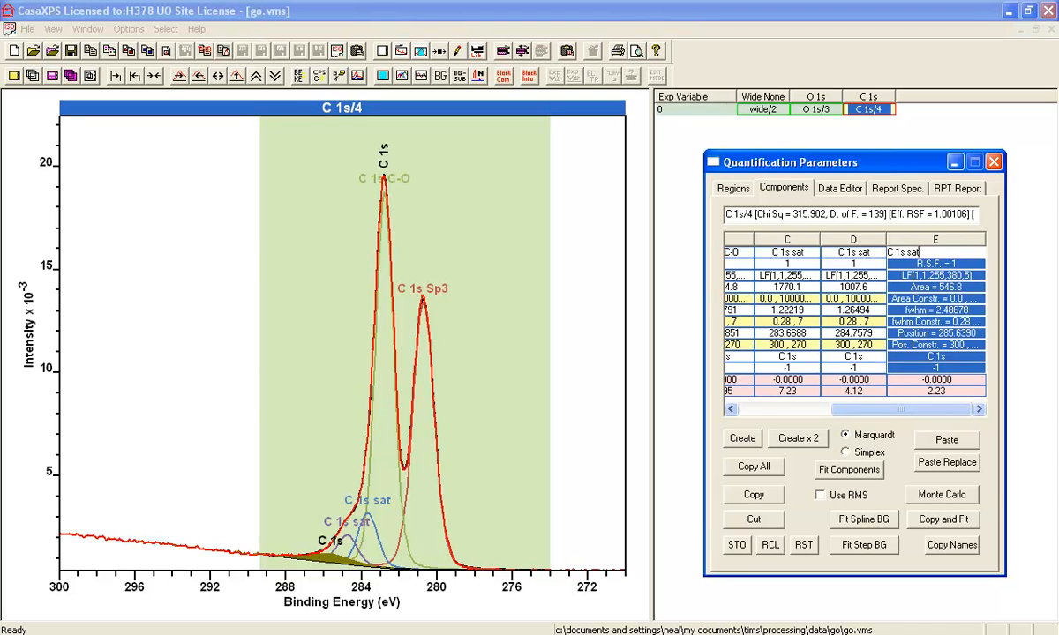
key("Return")
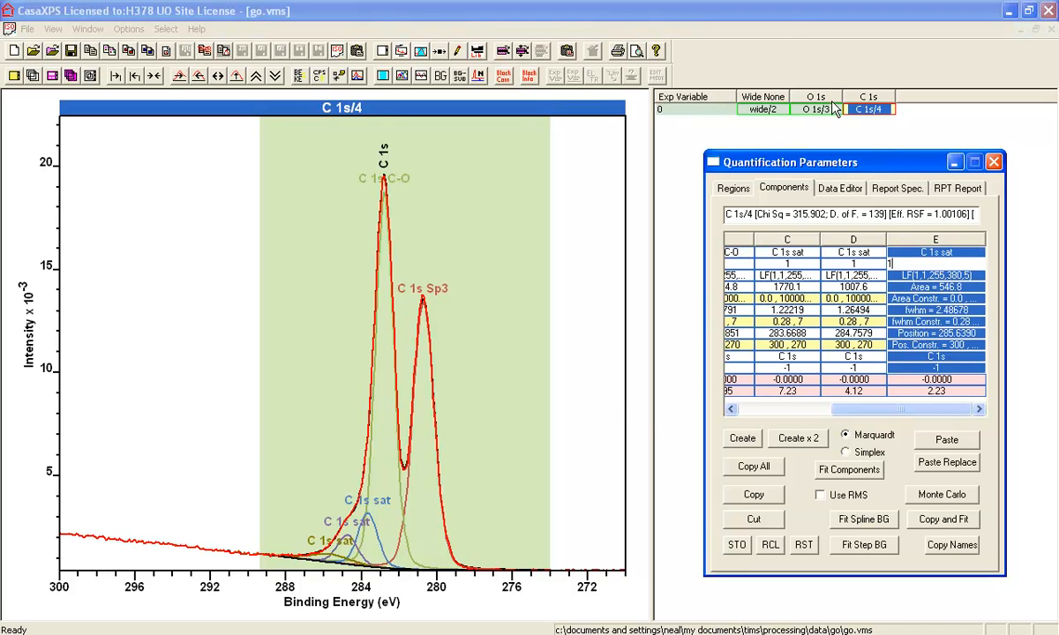
- Add a quantification table of both regions and components to the C 1s/4 plot, and include the O 1s/3 block in the selection
left_click(822, 112)
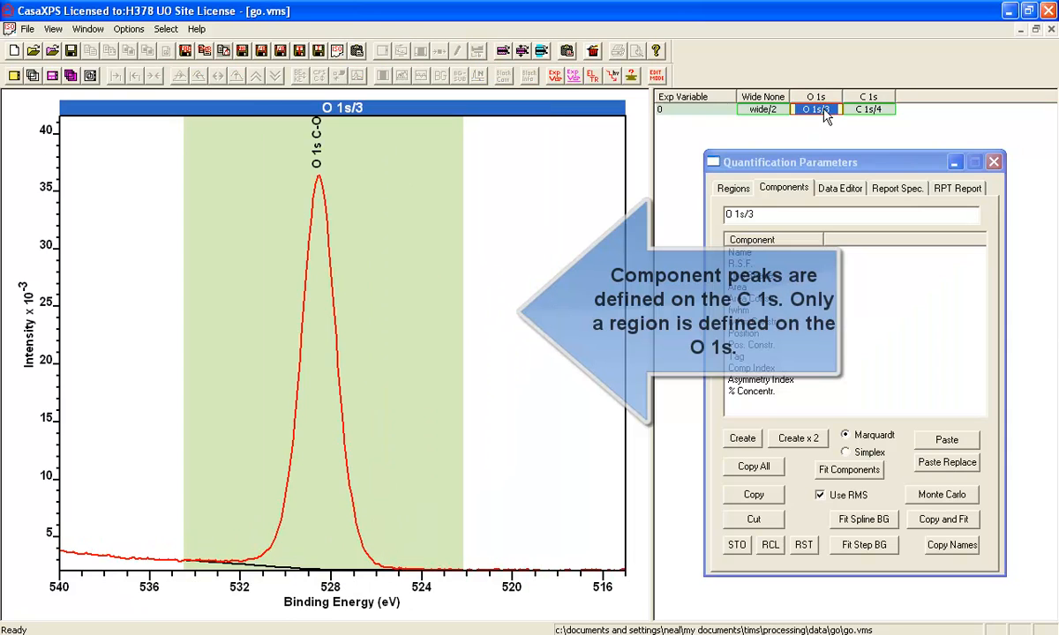
left_click(859, 112)
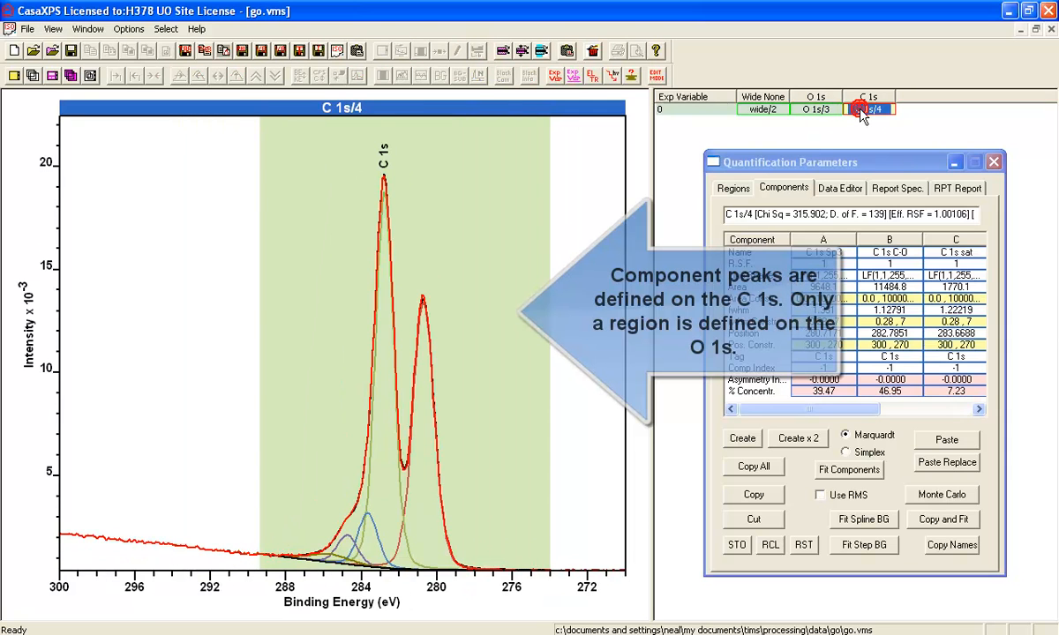
left_click(813, 110)
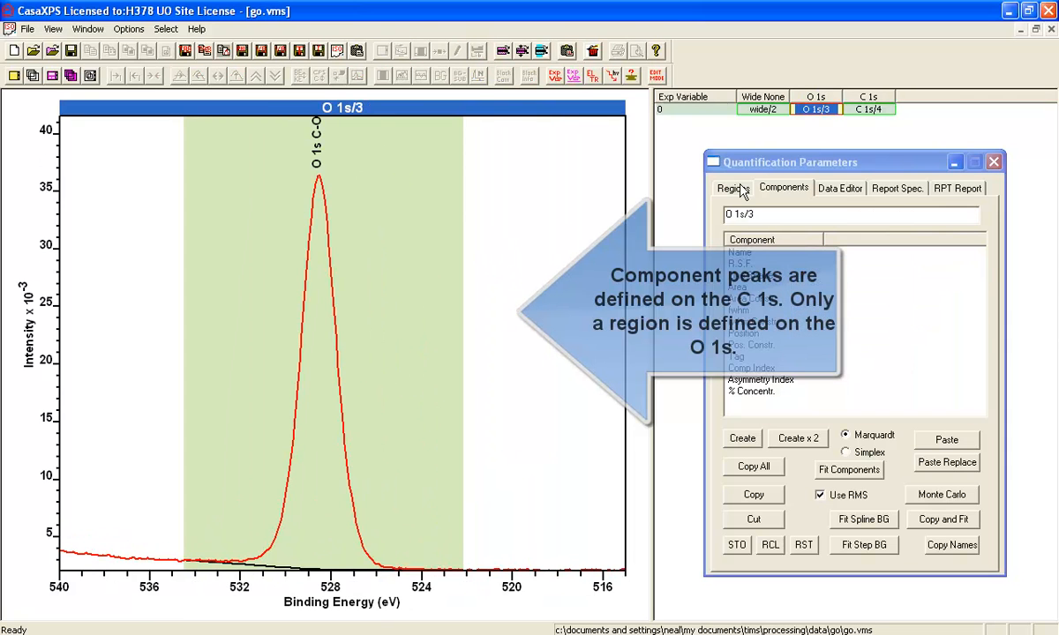
left_click(858, 111)
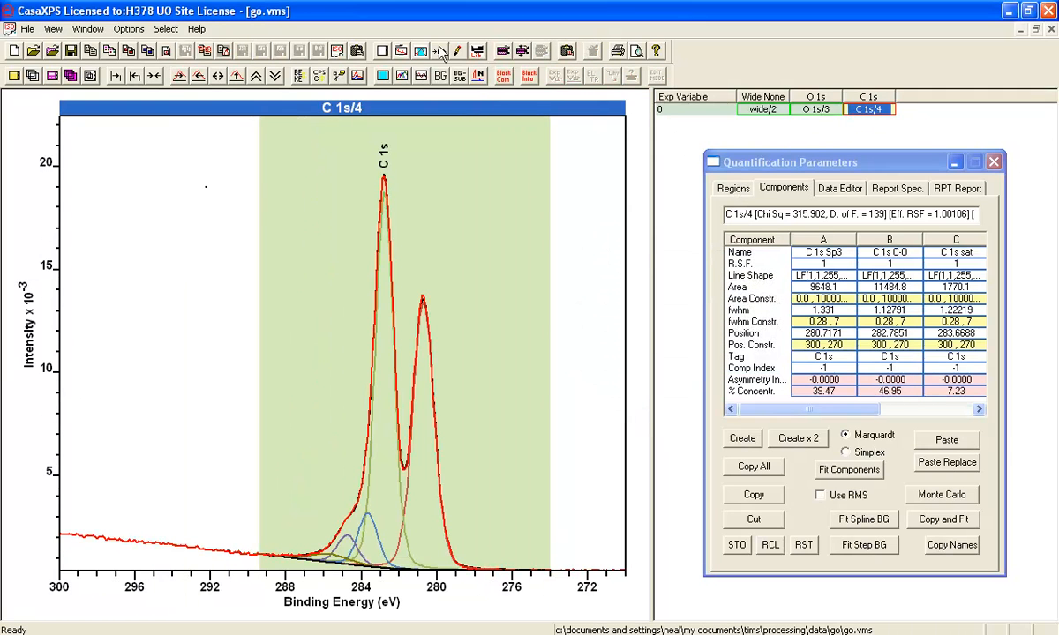
left_click(460, 51)
left_click(437, 208)
left_click_drag(453, 185, 736, 213)
left_click(831, 340)
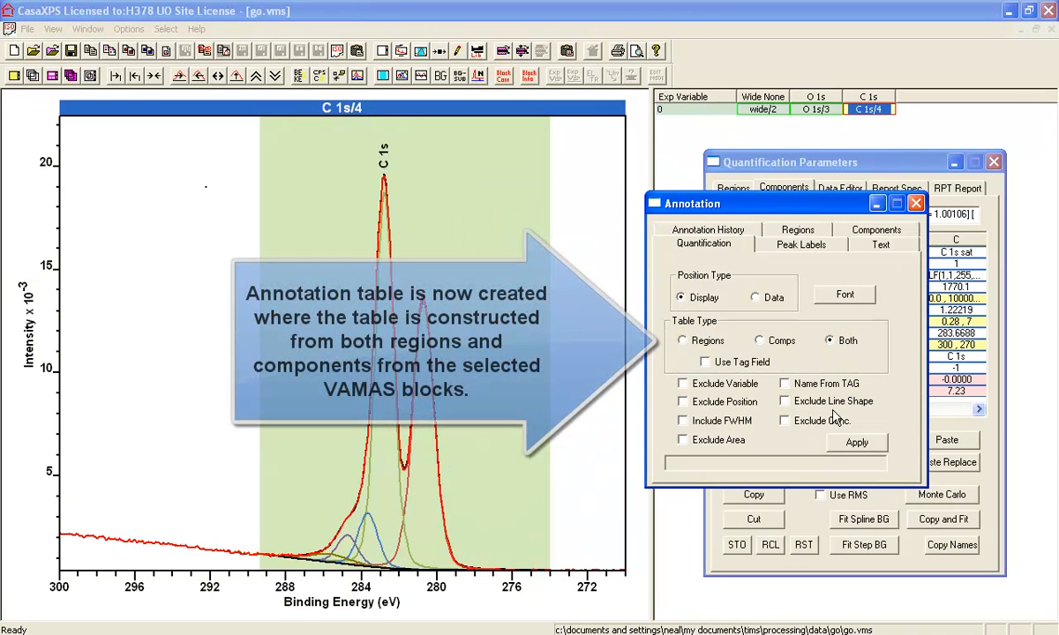
left_click(849, 443)
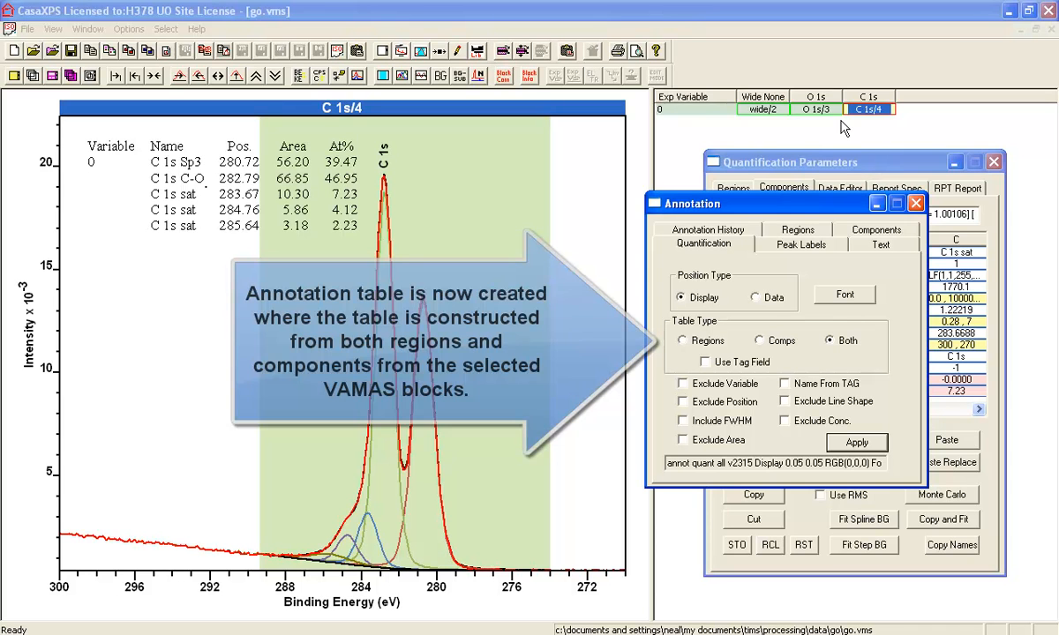
left_click(814, 109, "ctrl")
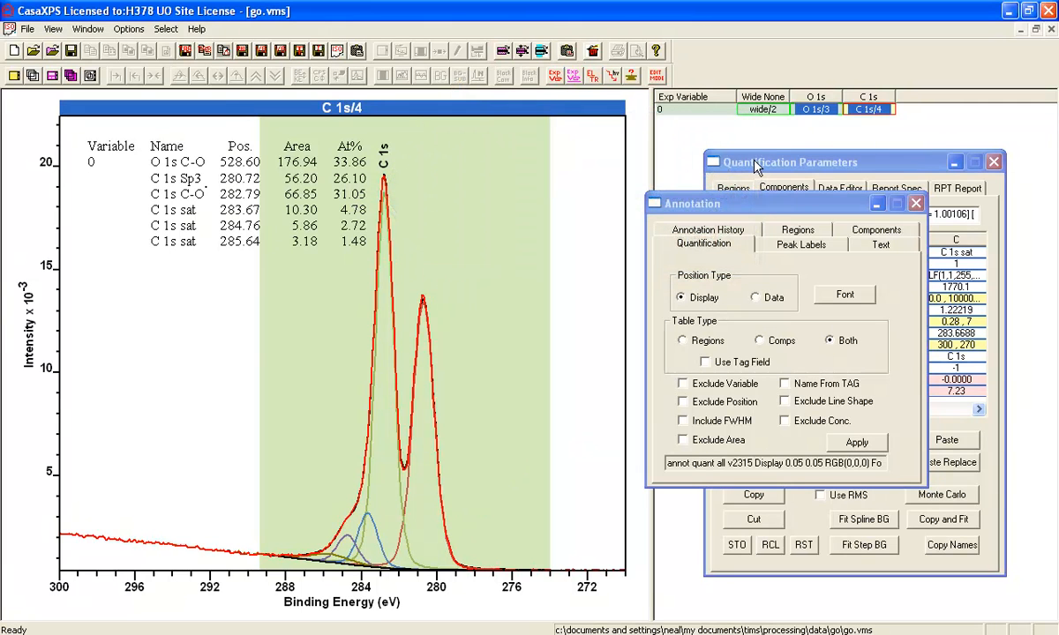
- With only C 1s/4 selected, constrain the area of component B (C 1s C-O) to a*1+c*1+d*1+E*1
left_click(871, 105)
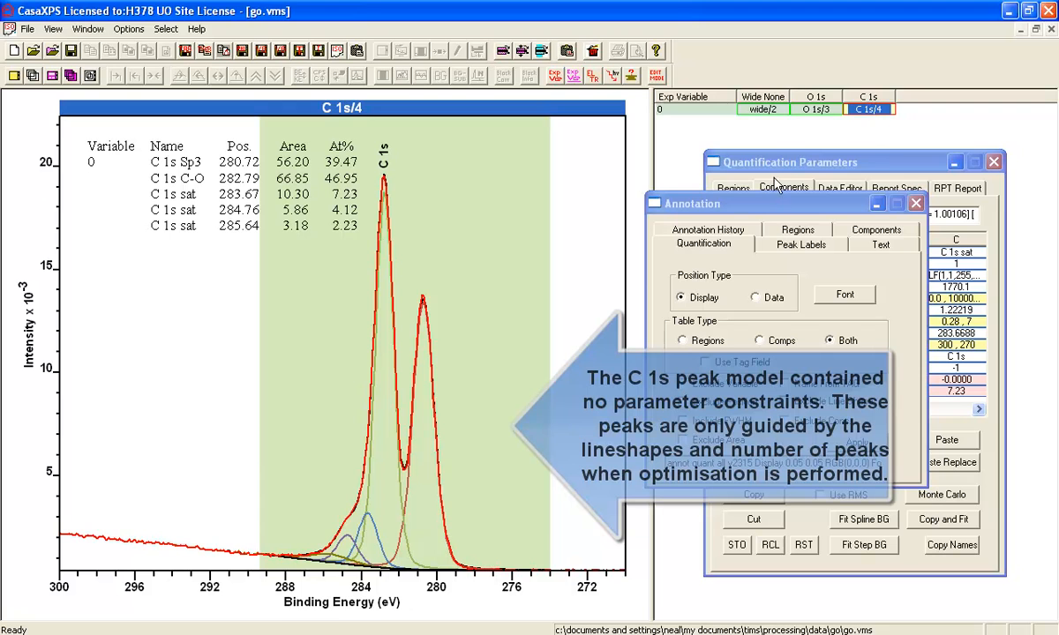
left_click(767, 160)
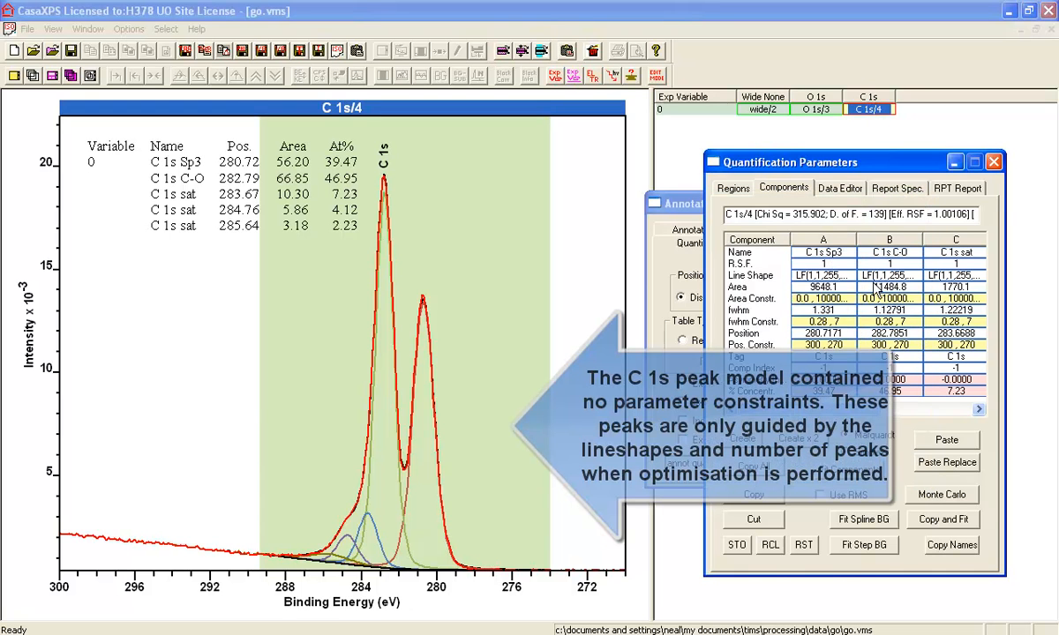
left_click(830, 300)
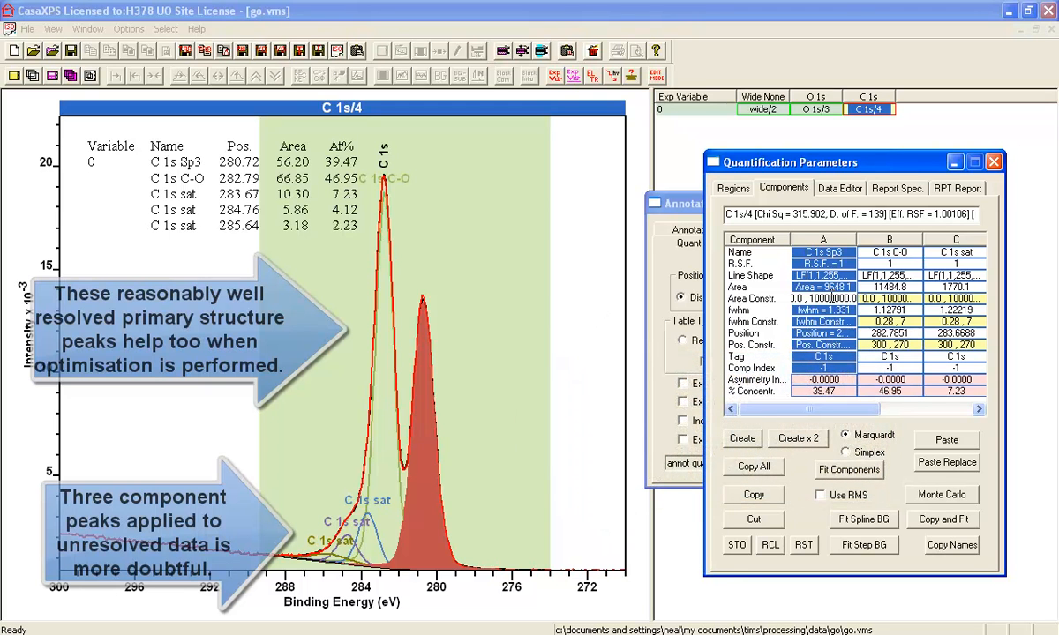
left_click(885, 298)
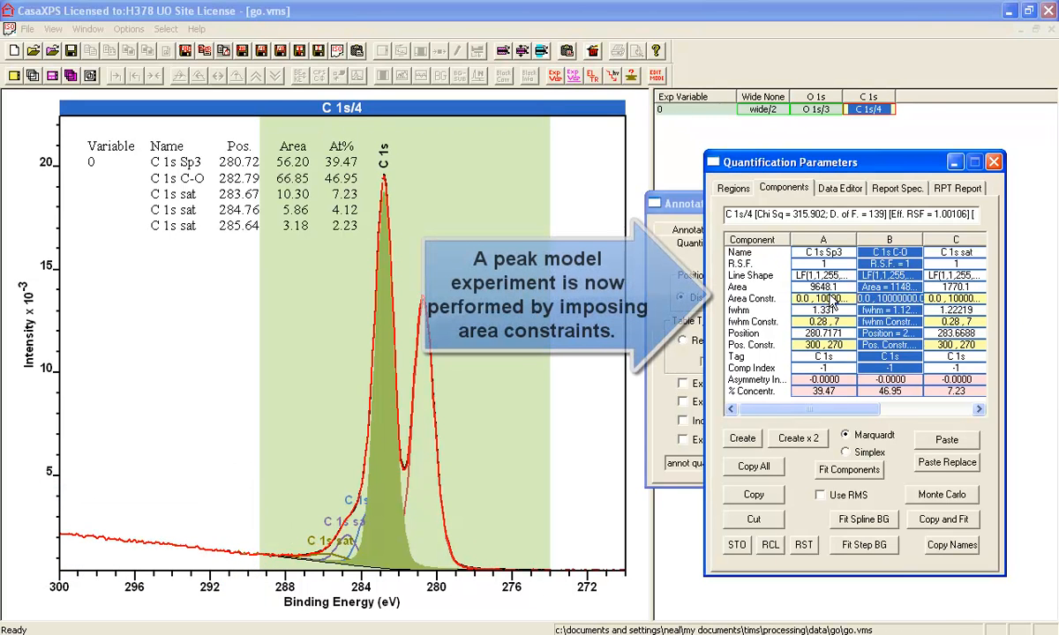
type("a*1+c*1+d*1")
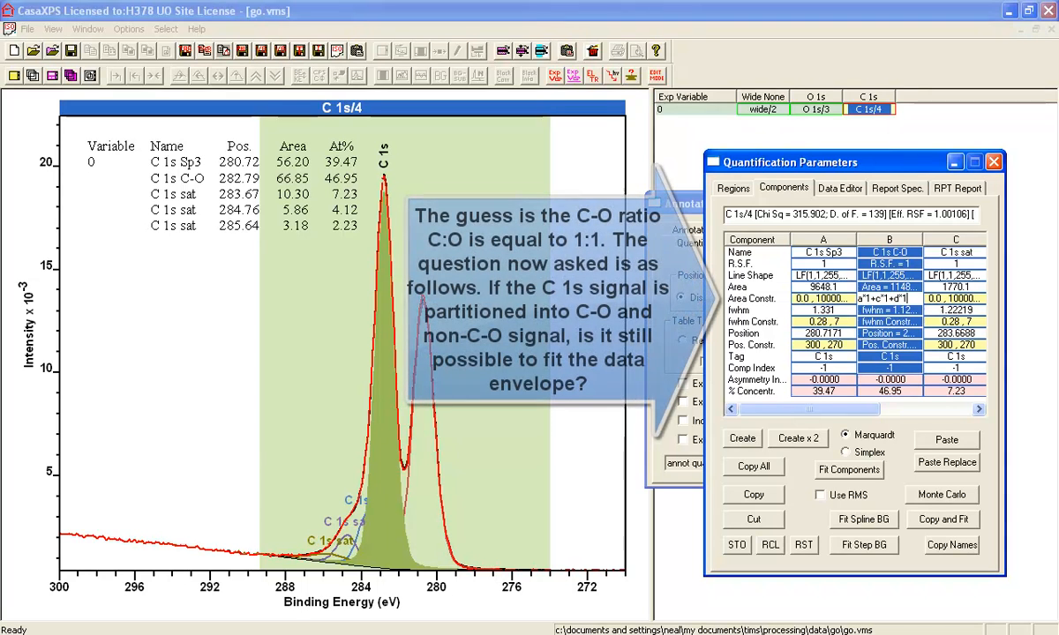
type("+e")
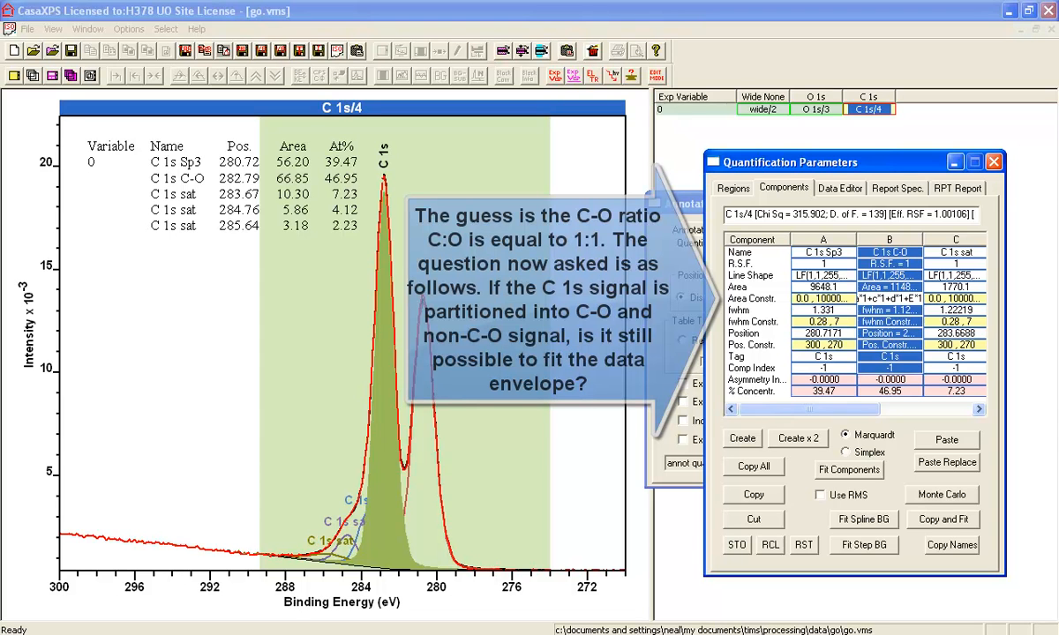
type("*1")
key("Return")
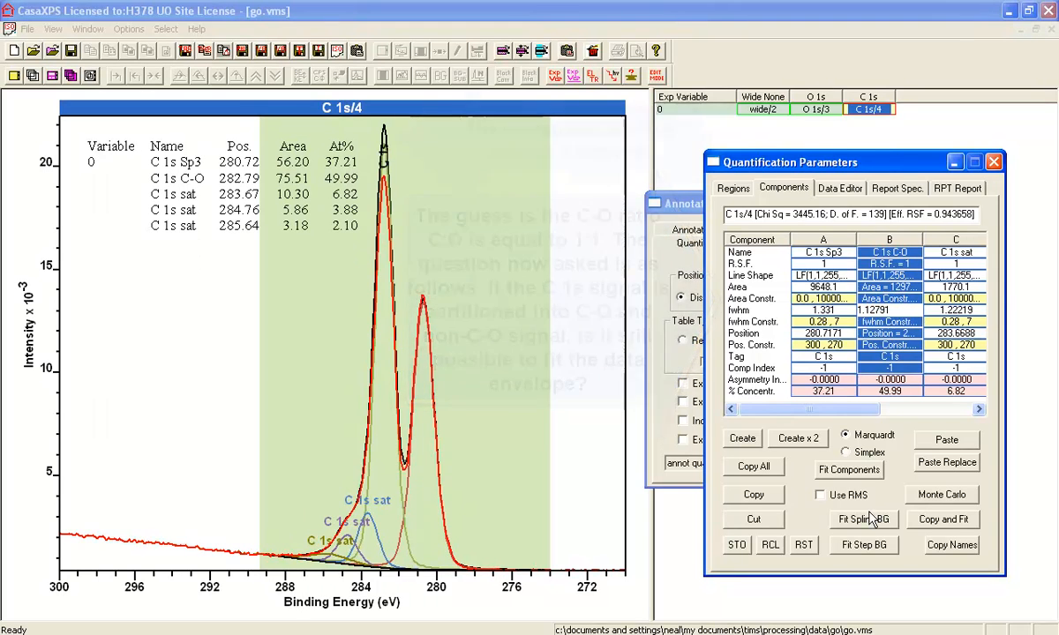
- Refit the C 1s/4 components under the area constraint, and add the O 1s/3 block to the selection
left_click(847, 470)
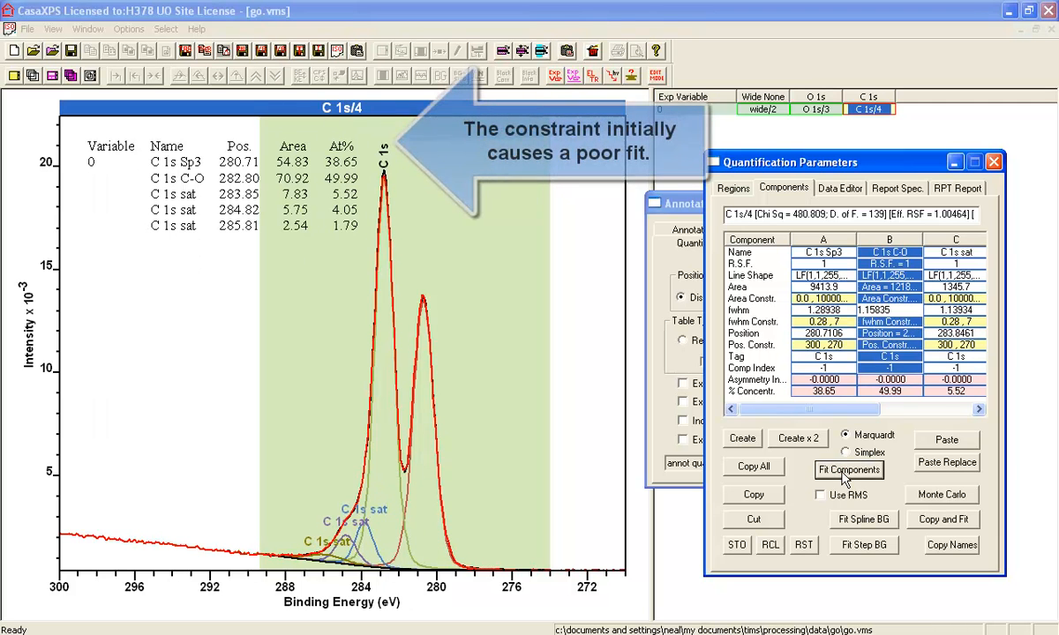
left_click(831, 117)
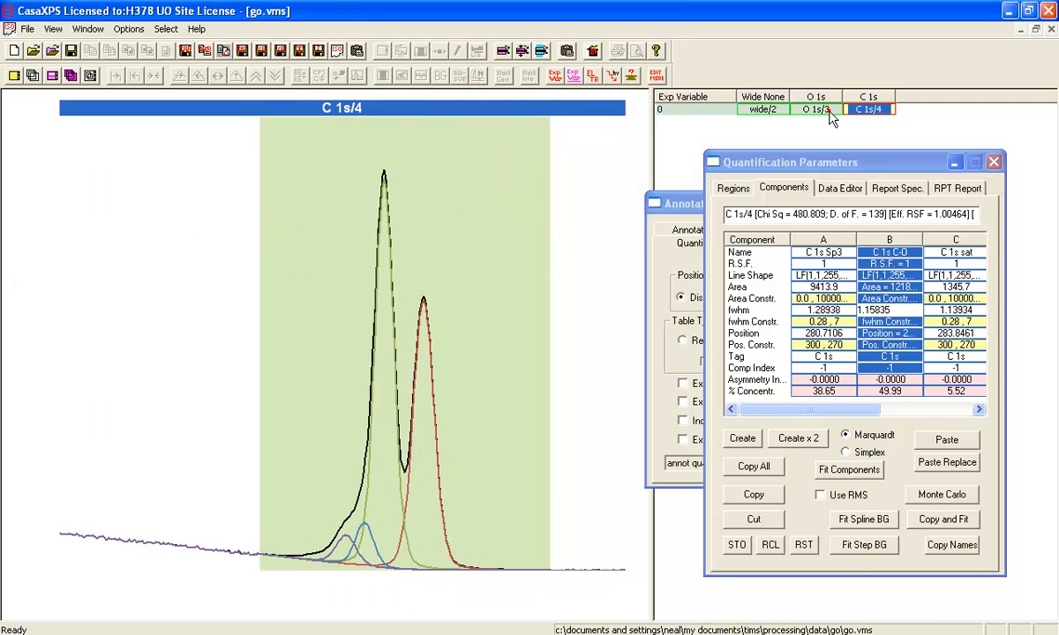
left_click(831, 117, "ctrl")
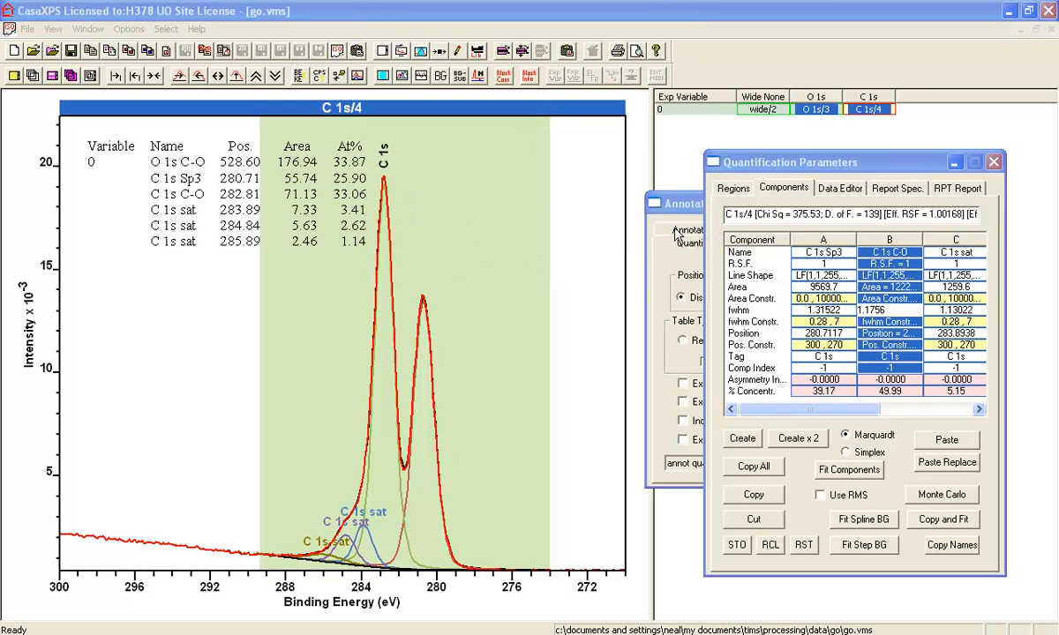
- Move the quantification table lower on the C 1s/4 plot, and display the fit residual above the spectrum
left_click(675, 231)
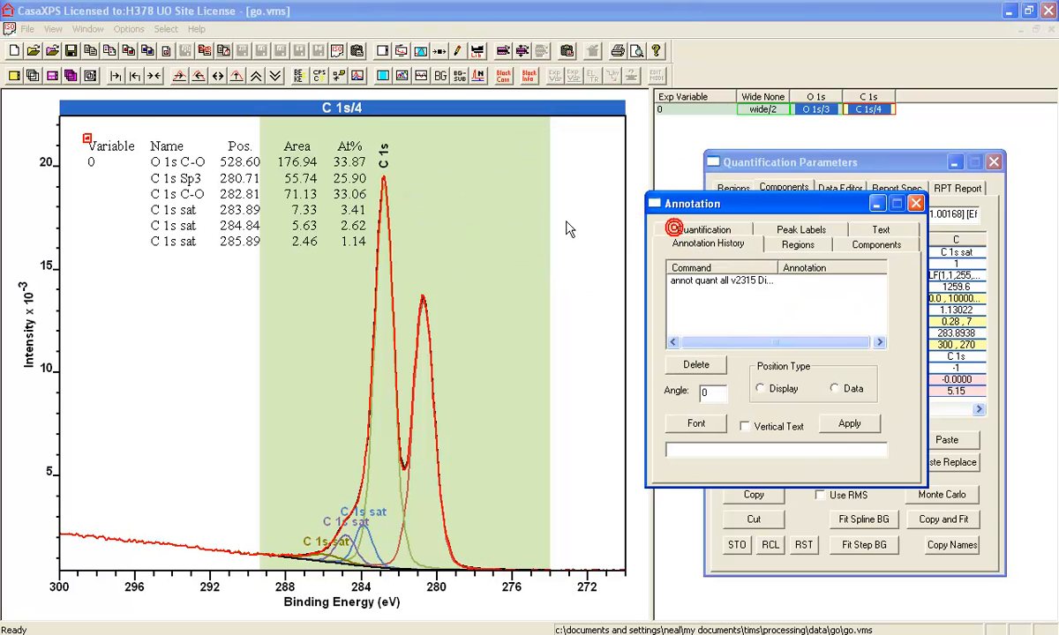
left_click_drag(87, 138, 71, 209)
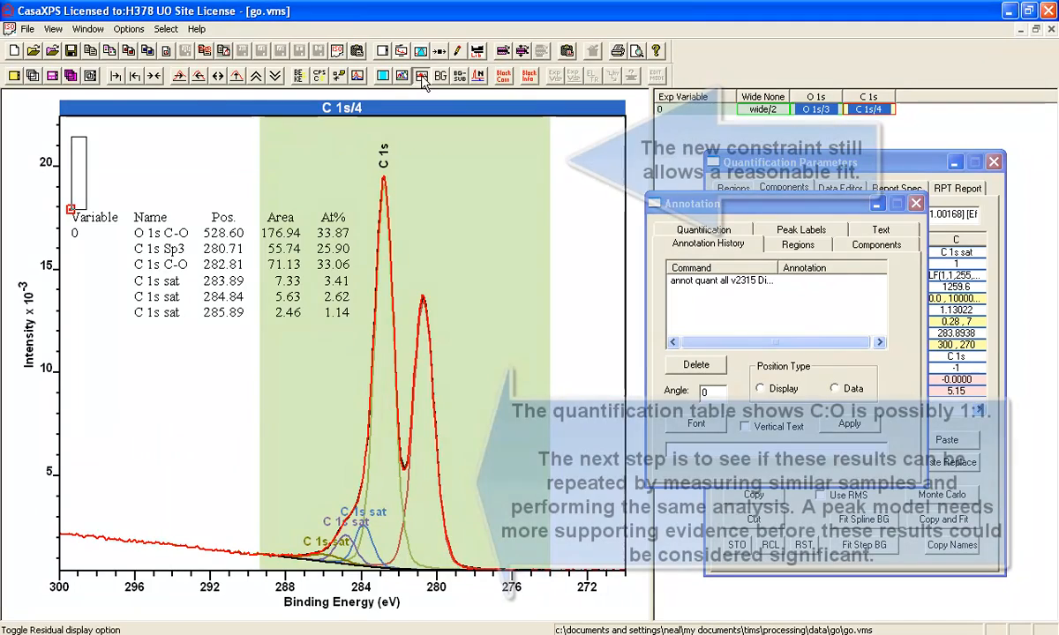
left_click(299, 75)
left_click(584, 272)
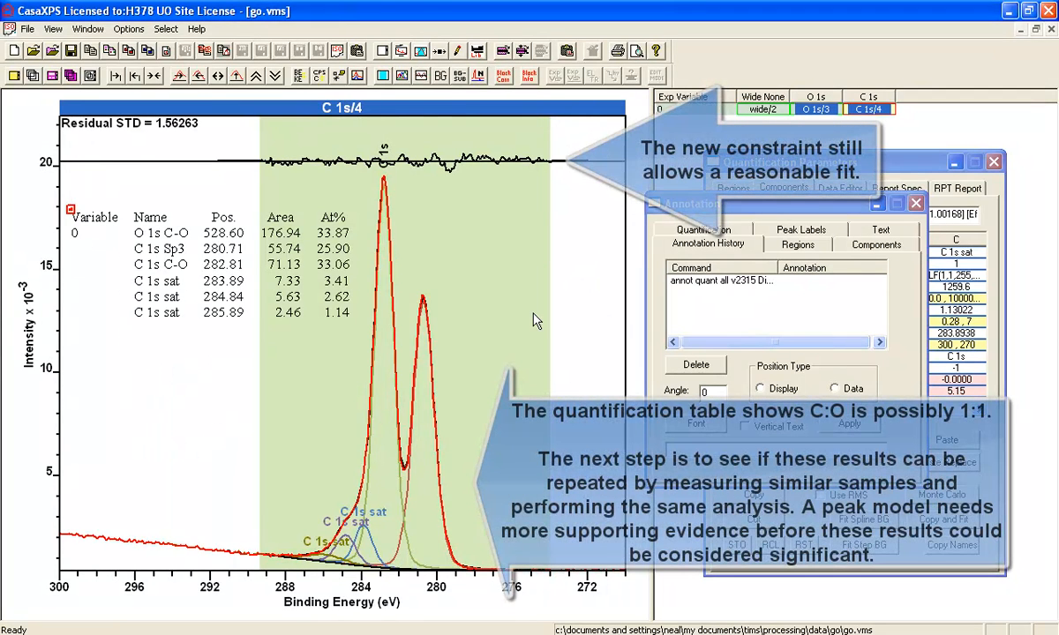